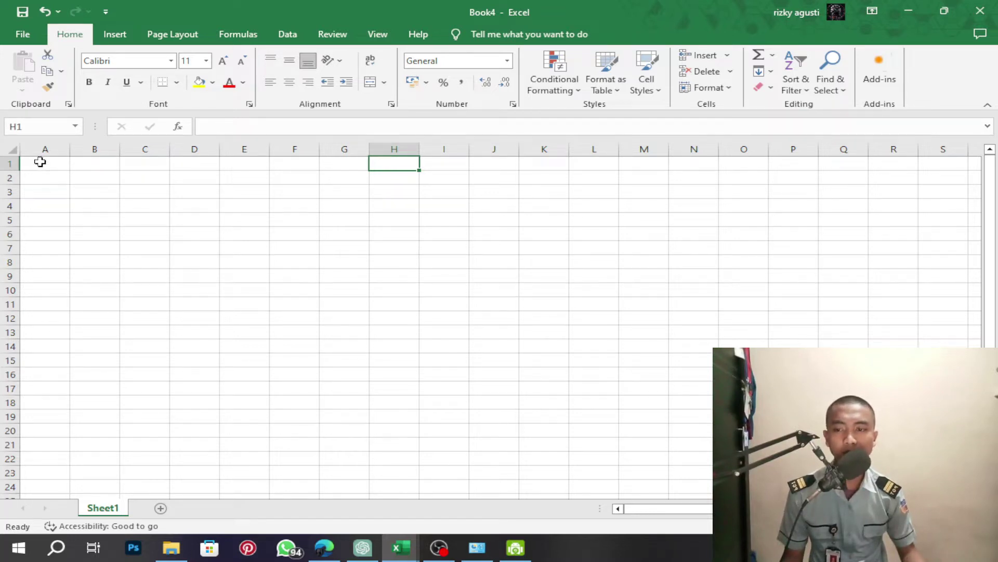
left_click_drag(39, 162, 944, 487)
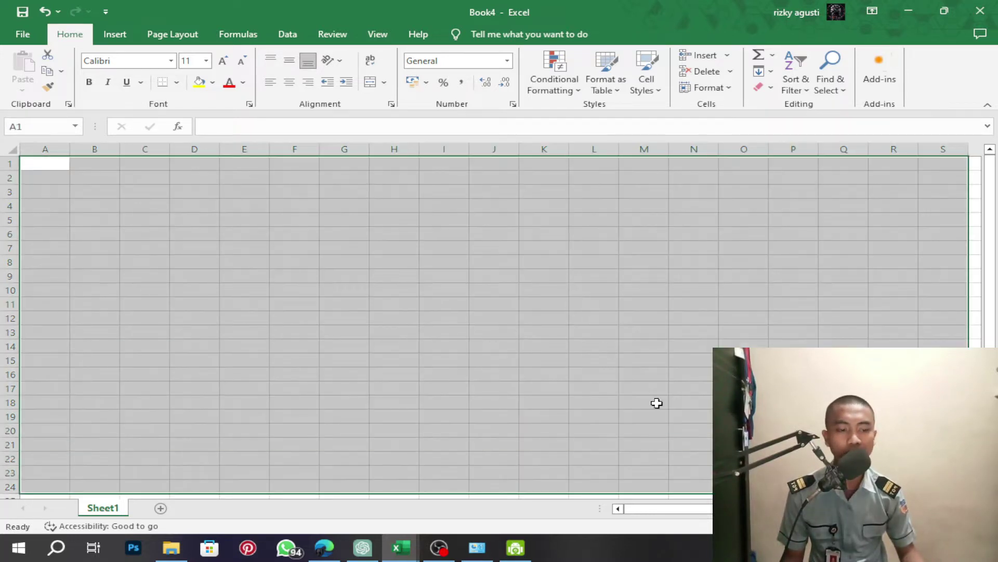
left_click(37, 164)
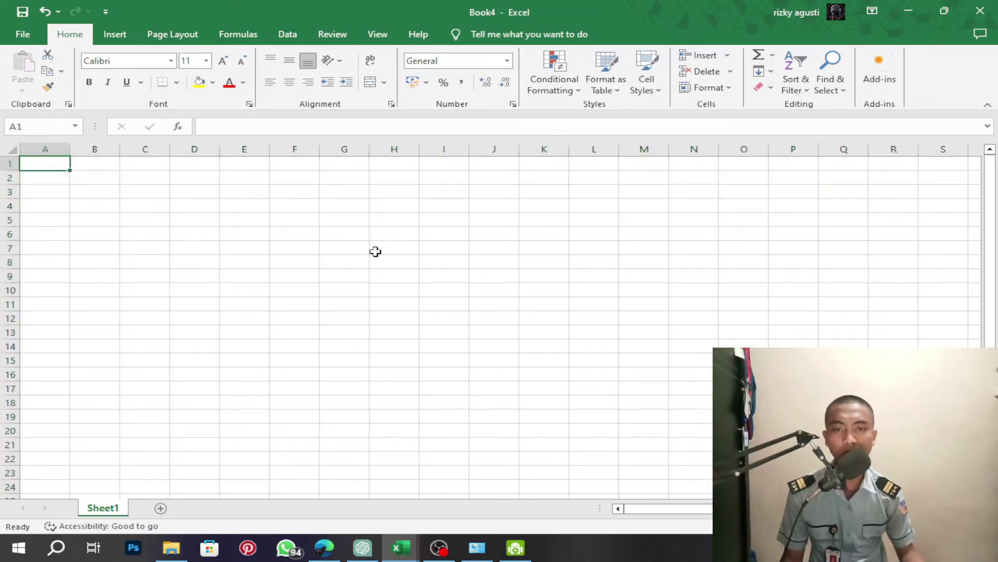
left_click(83, 161)
left_click(36, 162)
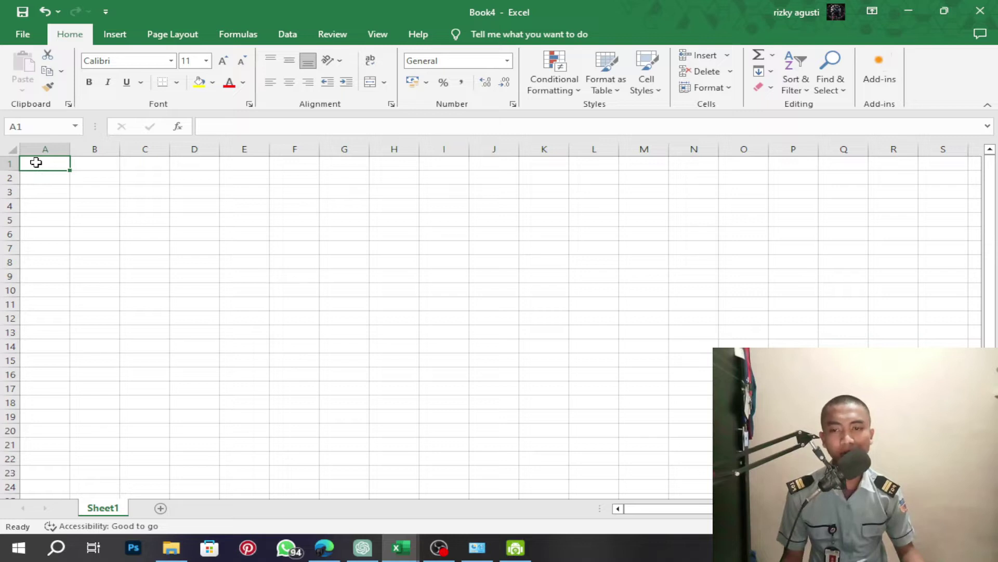
Apply all borders to the range A1:E12.
left_click_drag(36, 163, 238, 312)
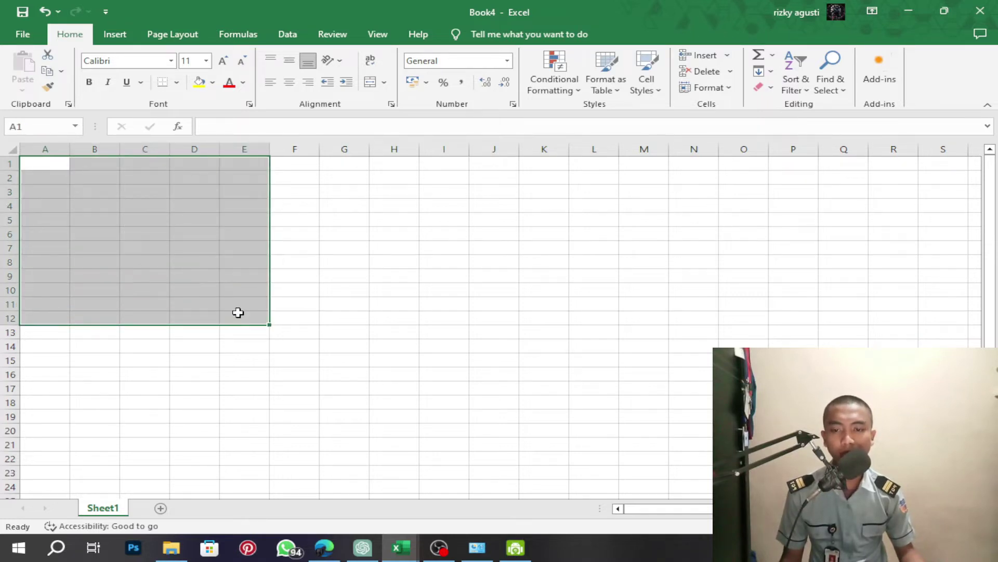
left_click(176, 82)
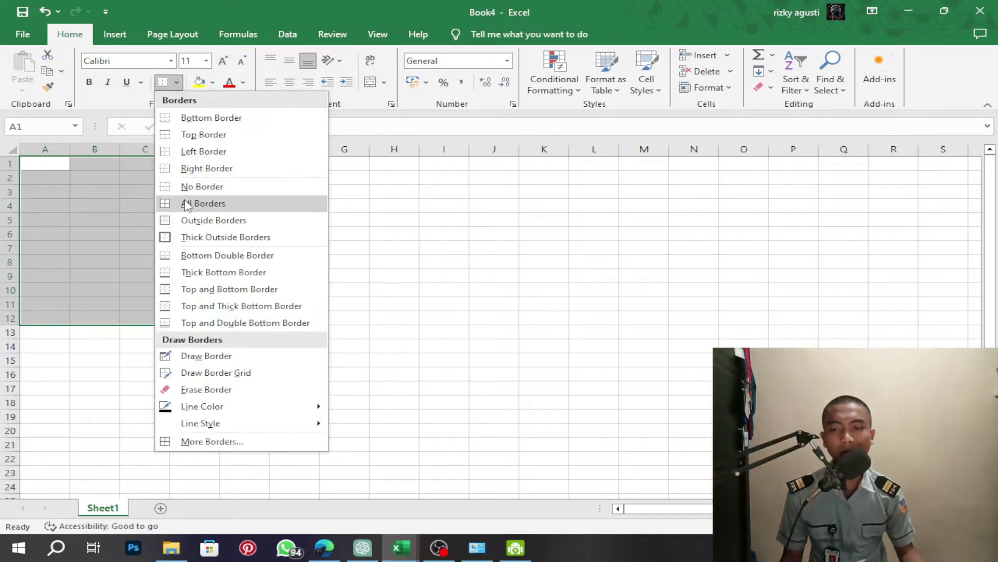
left_click(183, 202)
Enter 1, 2 and 3 from A1 down, and fill the series 1 to 12 through each column of A1:E12.
left_click(53, 162)
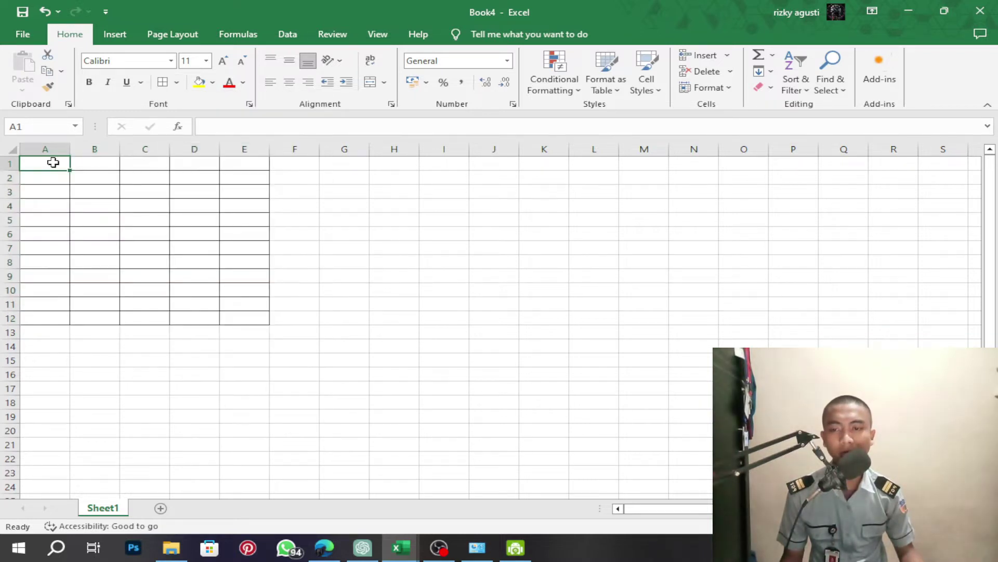
type("1")
key("Return")
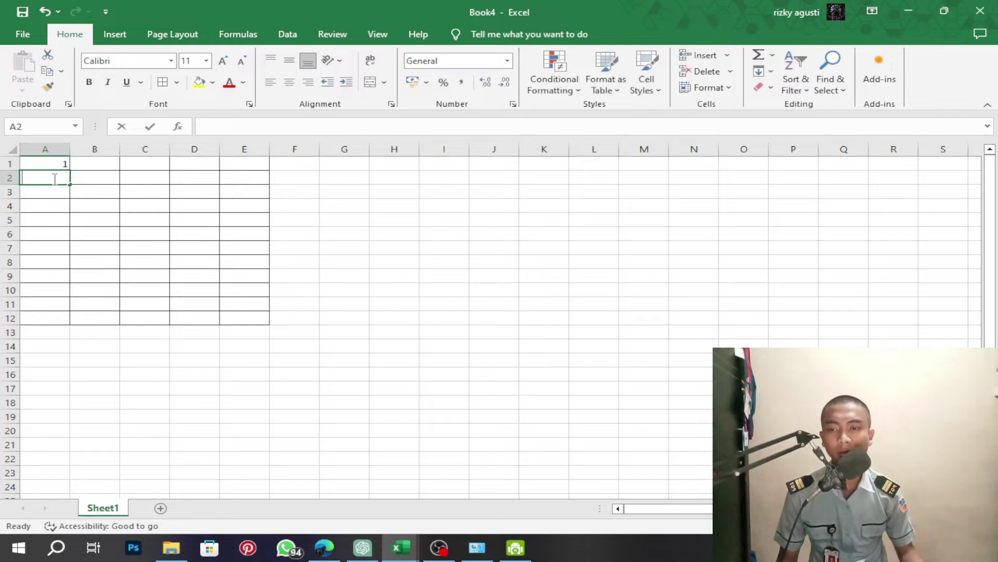
type("2")
key("Return")
type("3")
left_click_drag(56, 162, 55, 204)
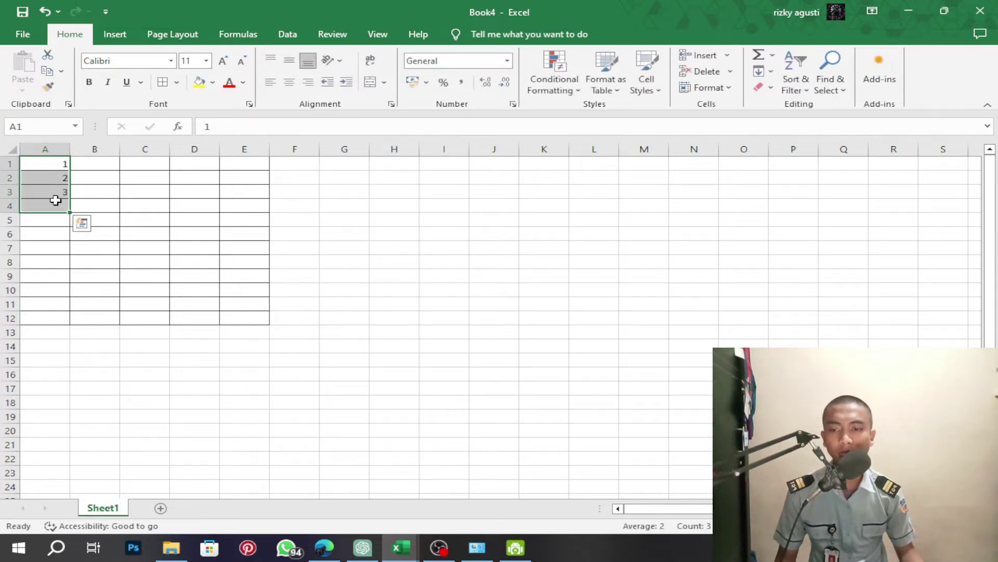
left_click_drag(57, 165, 251, 327)
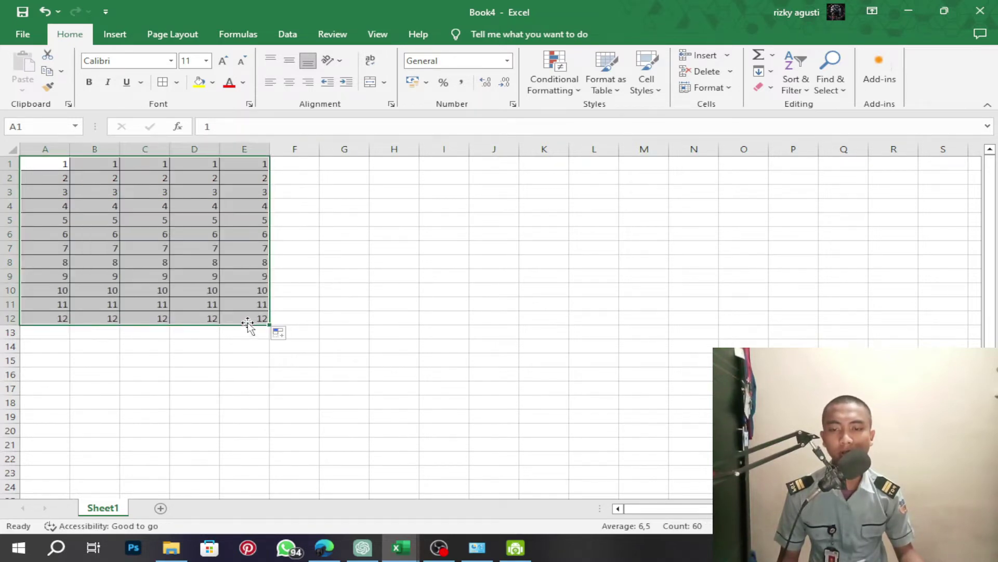
left_click(277, 217)
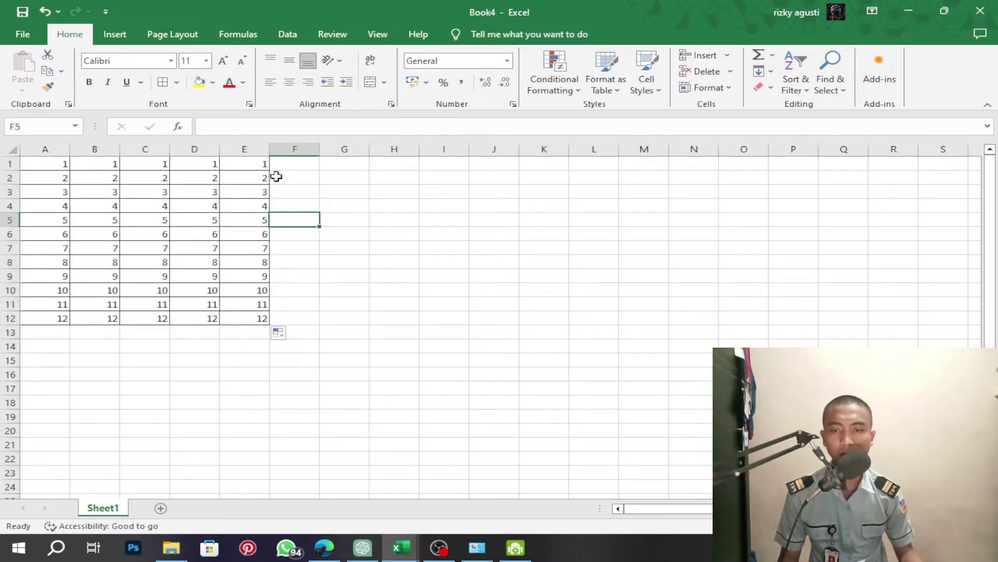
Inspect the bordered number table in the print preview at page and enlarged size, and return to the sheet.
left_click_drag(48, 163, 258, 318)
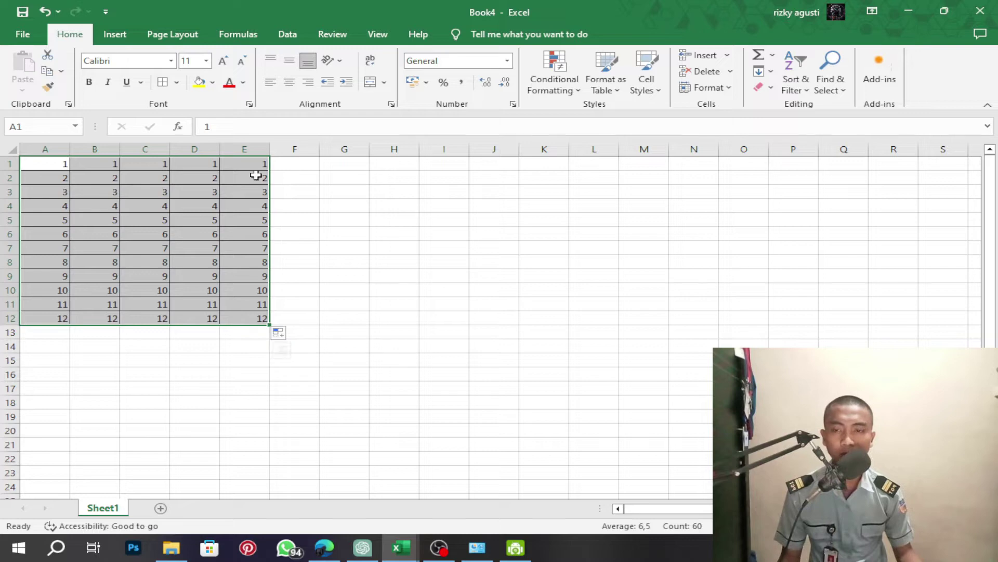
left_click(30, 41)
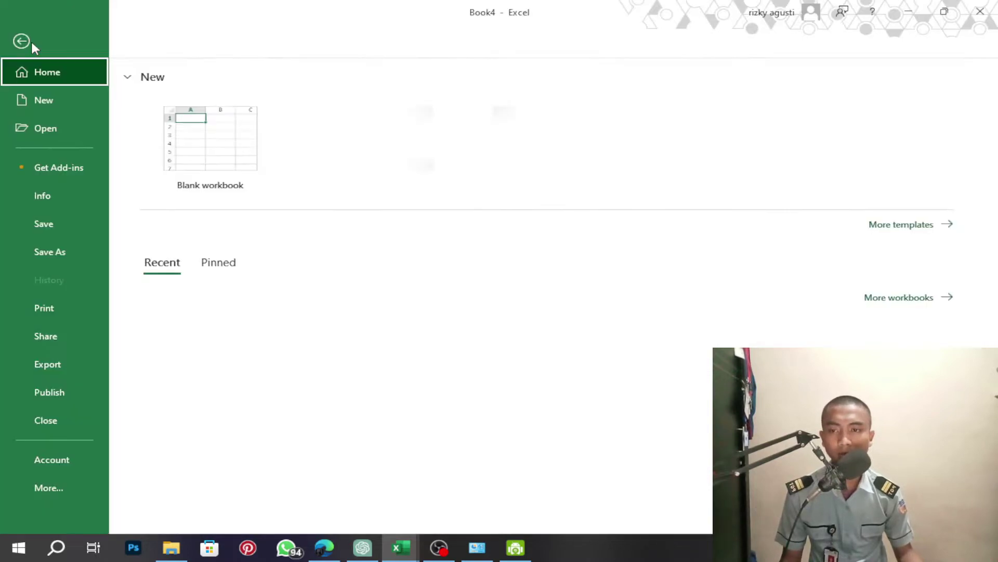
left_click(51, 307)
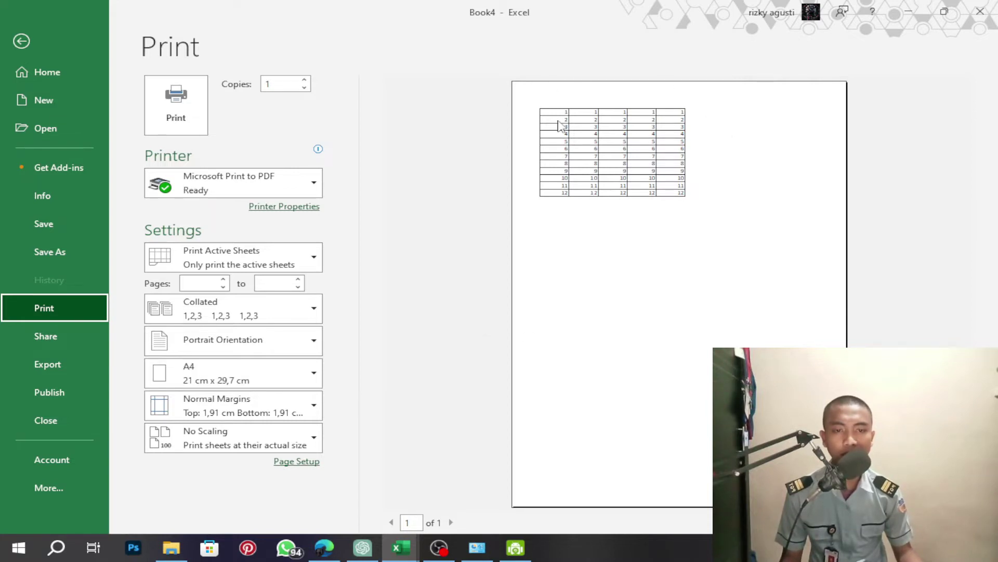
left_click(643, 116)
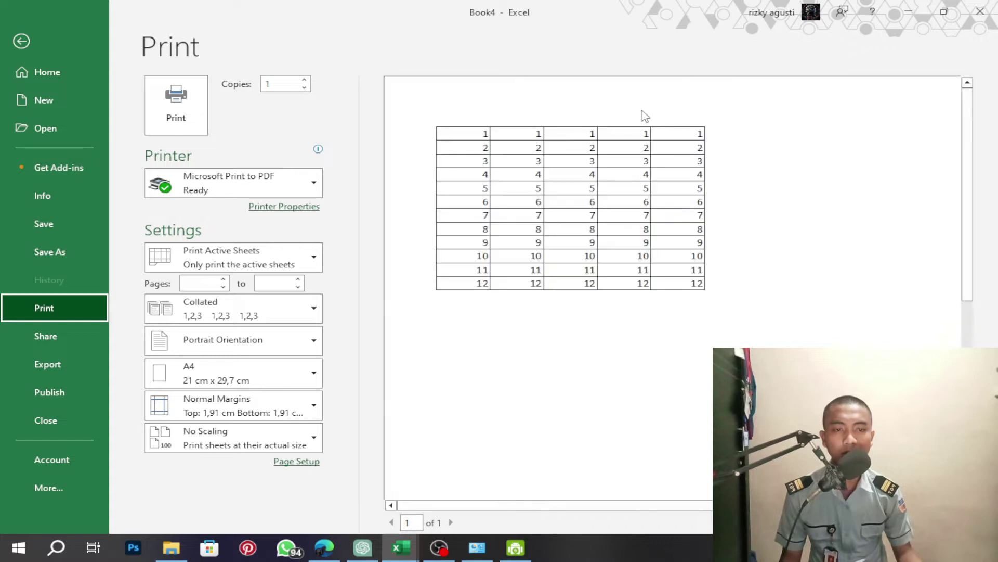
left_click_drag(544, 507, 617, 508)
left_click(593, 358)
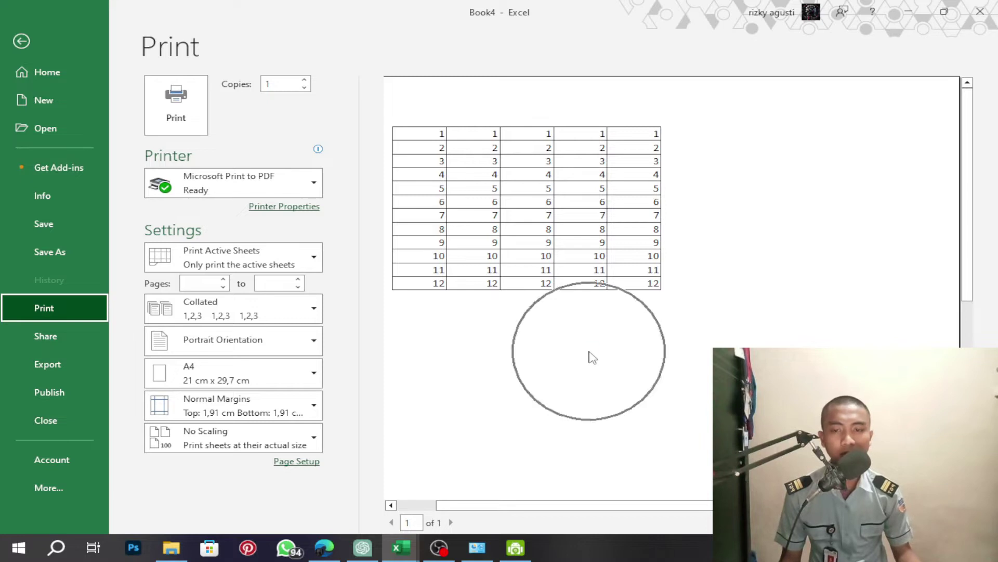
left_click(436, 218)
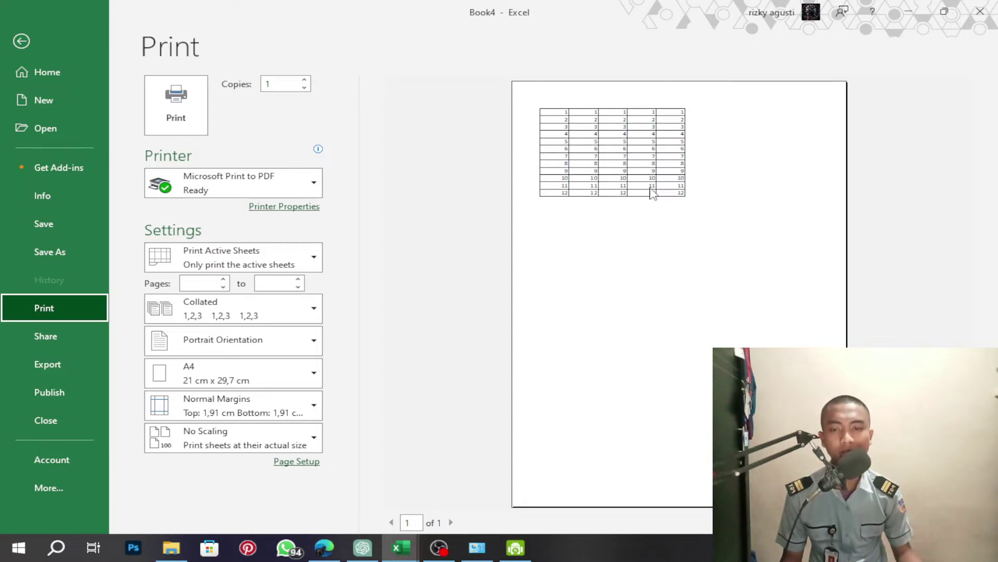
left_click(32, 32)
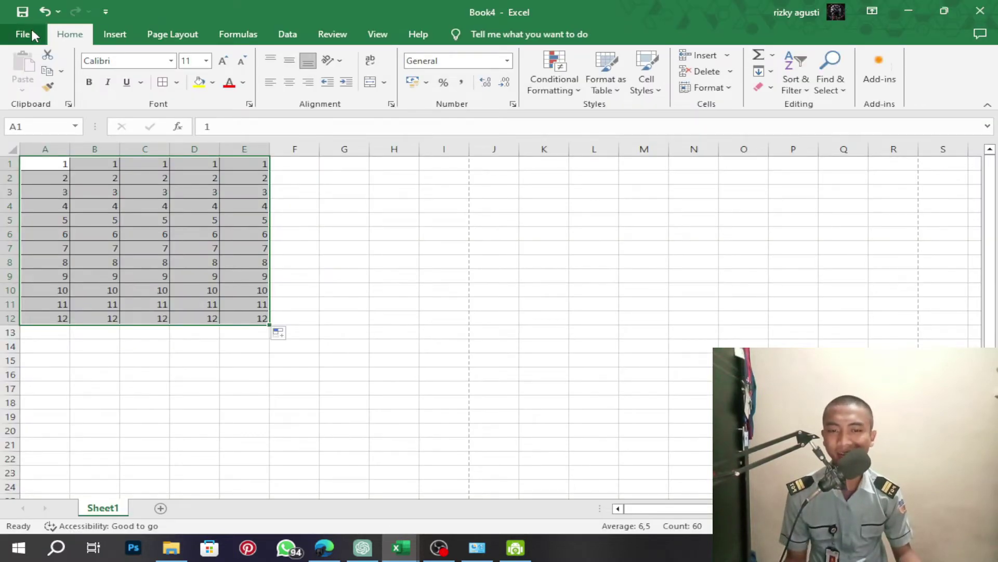
Examine the dashed page-break lines across the worksheet's columns and rows.
left_click(309, 162)
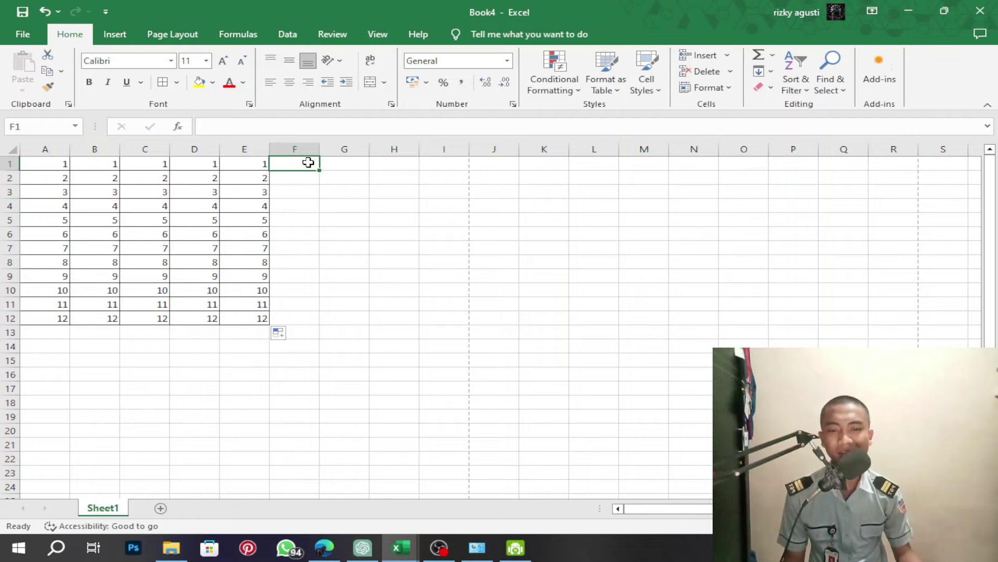
scroll(309, 163, "down", 5)
scroll(347, 269, "up", 1)
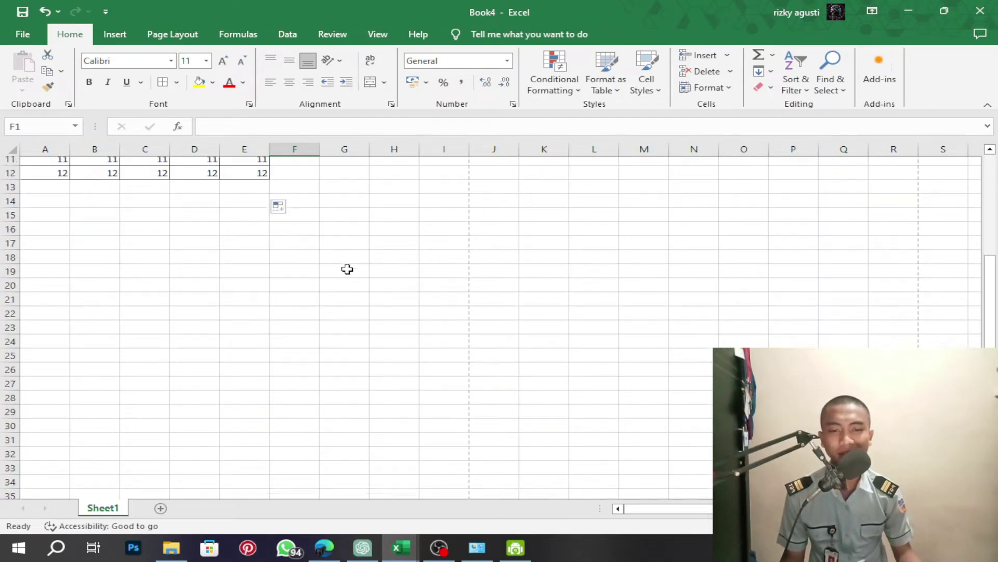
scroll(348, 269, "up", 4)
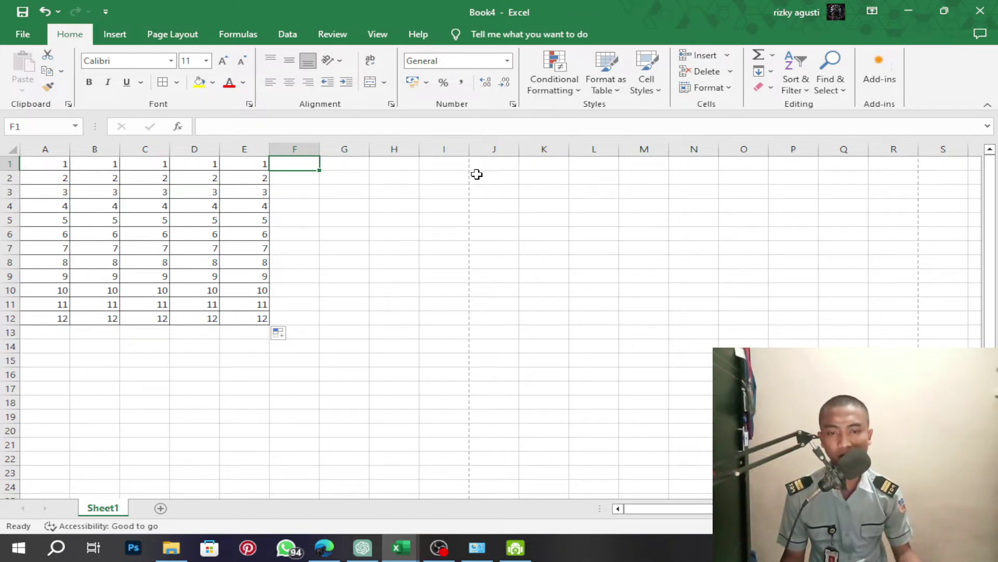
scroll(479, 176, "down", 5)
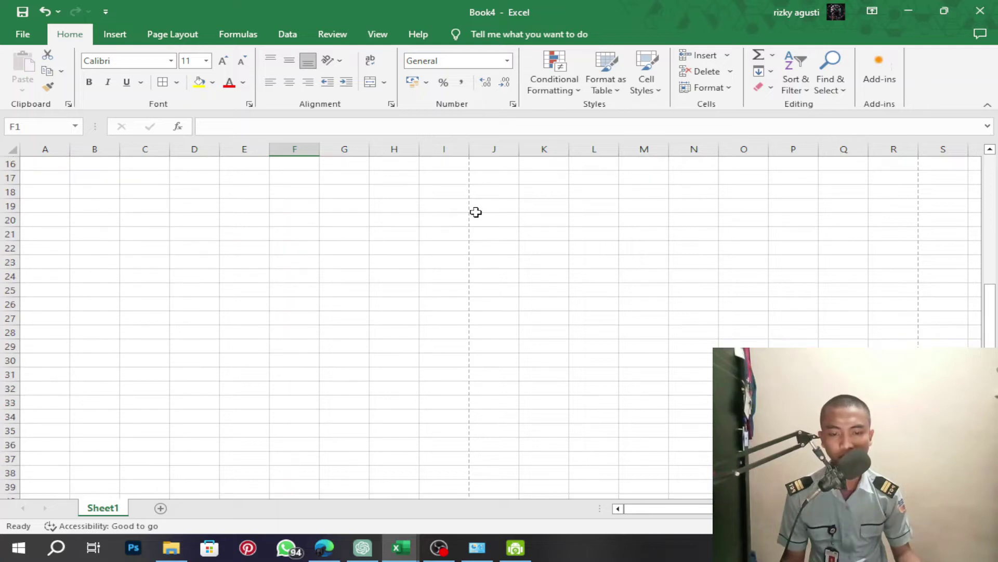
scroll(475, 212, "down", 8)
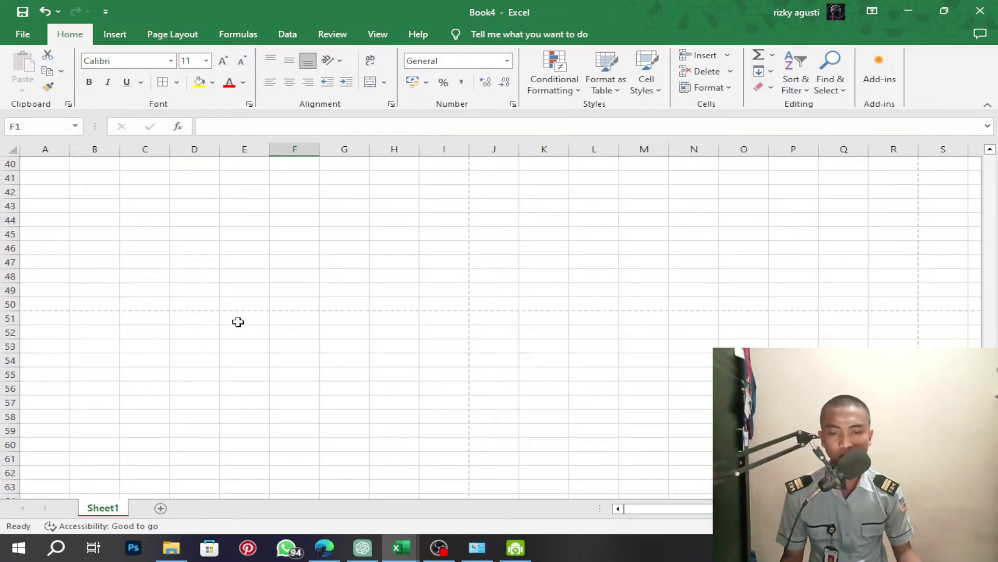
scroll(97, 323, "up", 4)
scroll(416, 224, "up", 8)
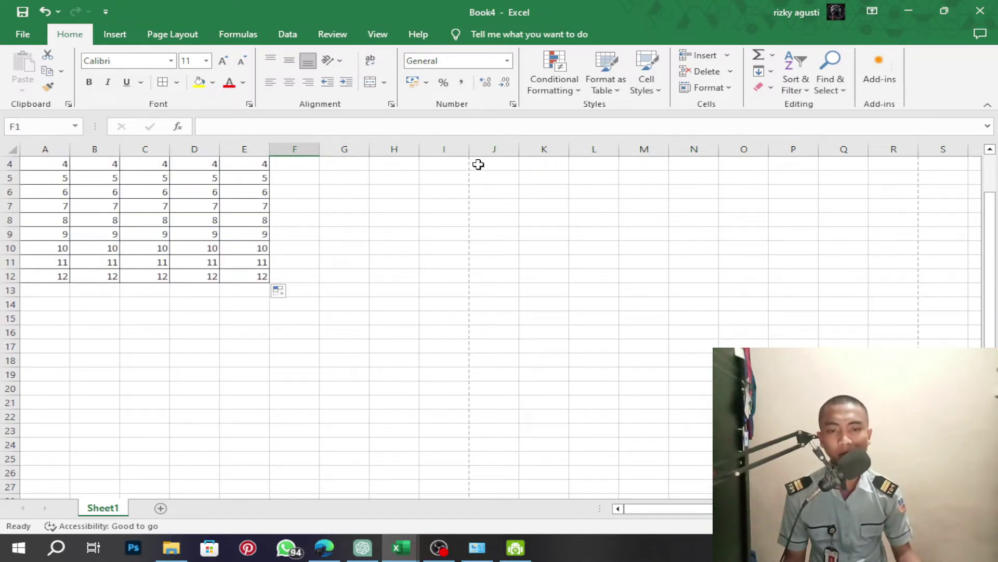
scroll(478, 165, "down", 3)
scroll(478, 166, "up", 4)
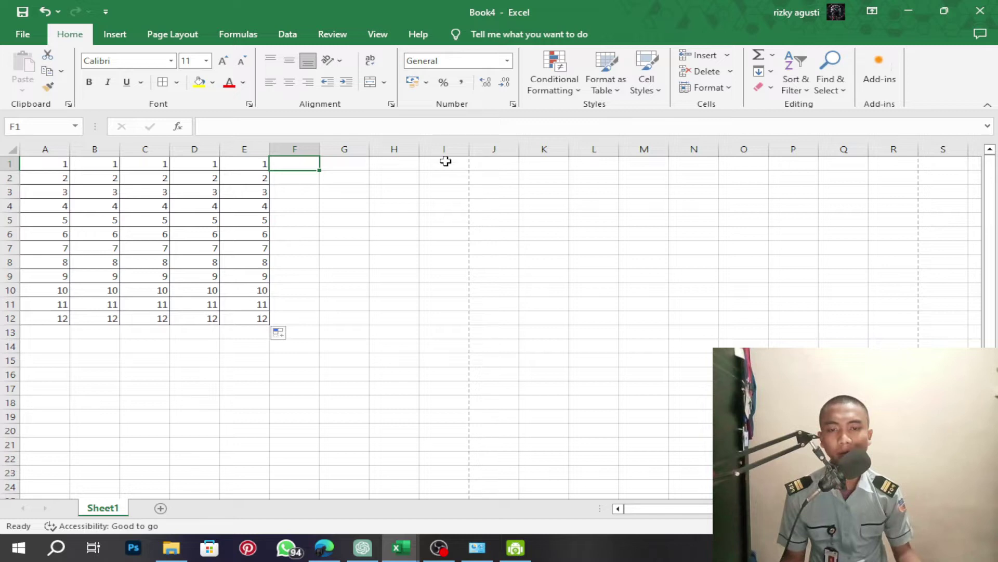
Trace the first printed page's limits by selecting cells down column I and across A50:I50.
left_click_drag(446, 163, 438, 318)
scroll(437, 318, "down", 4)
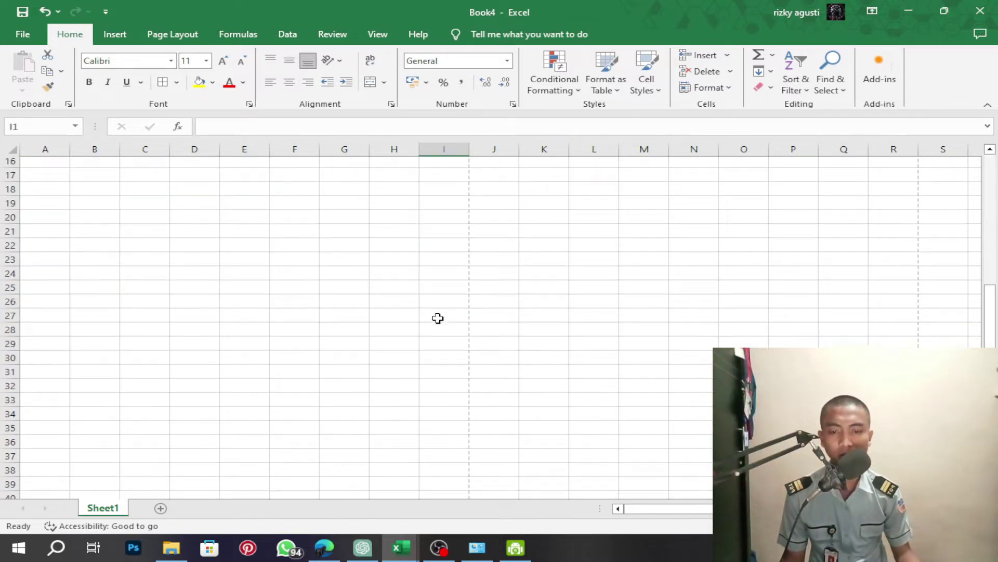
scroll(437, 316, "down", 8)
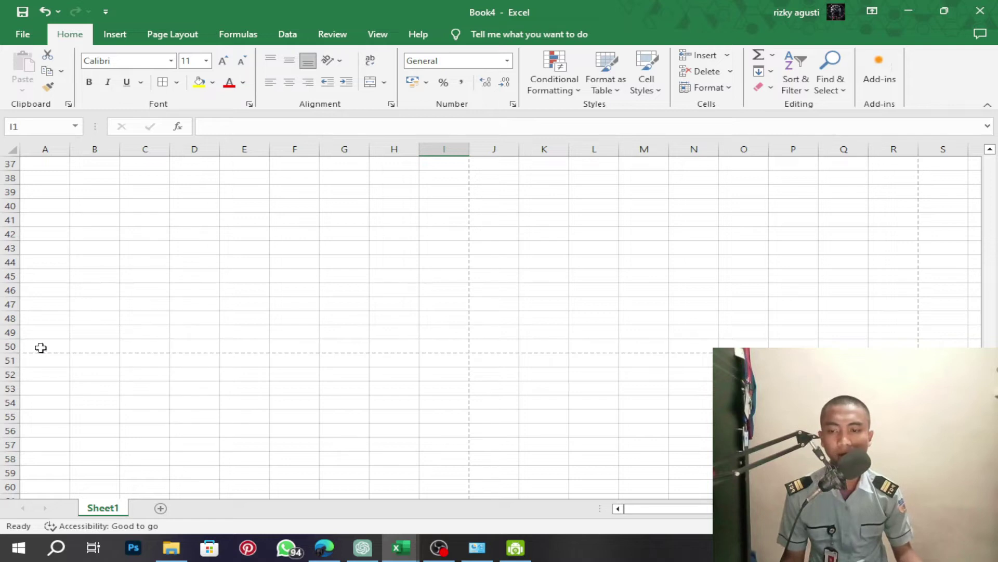
left_click_drag(40, 348, 432, 345)
scroll(432, 345, "up", 10)
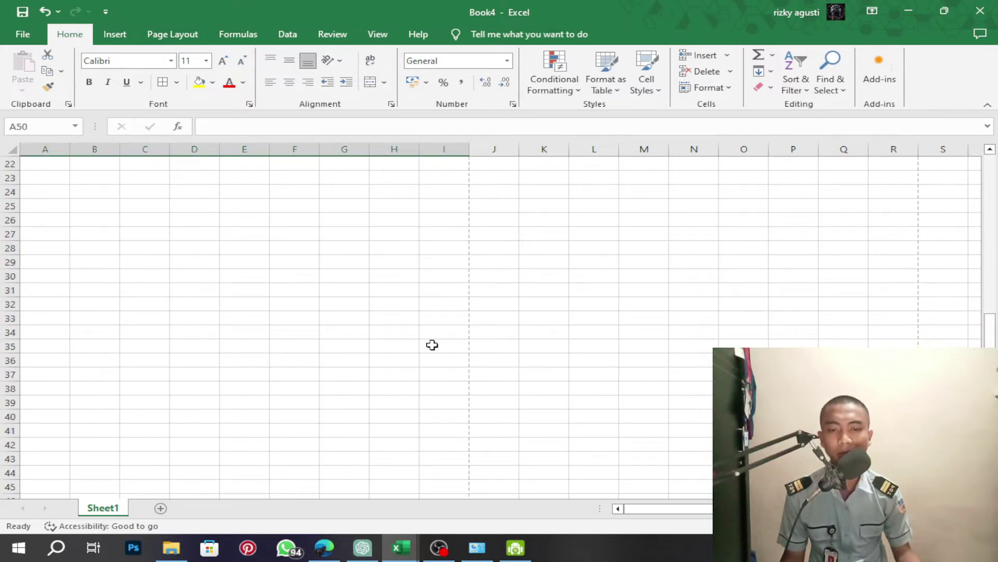
left_click(401, 258)
scroll(401, 258, "up", 2)
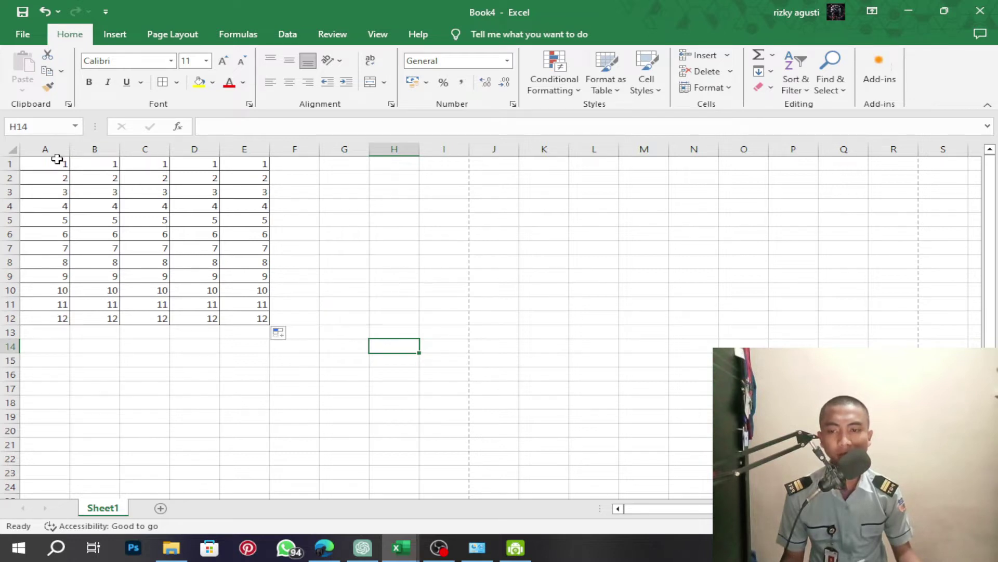
Copy the table A1:E12 and paste it starting at F1, extending the table to column J.
left_click_drag(58, 163, 238, 327)
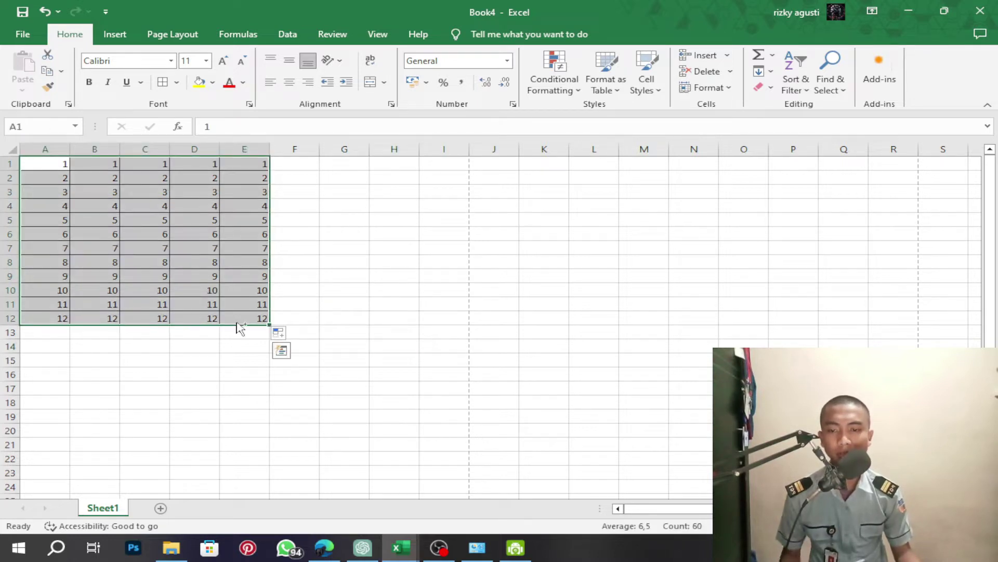
key("ctrl+c")
left_click(301, 165)
key("ctrl+v")
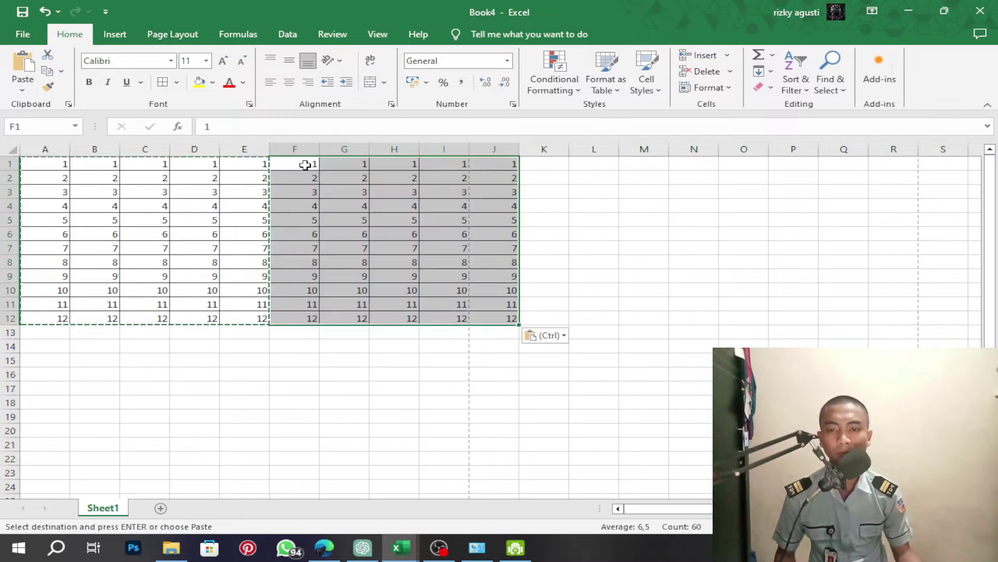
left_click(620, 194)
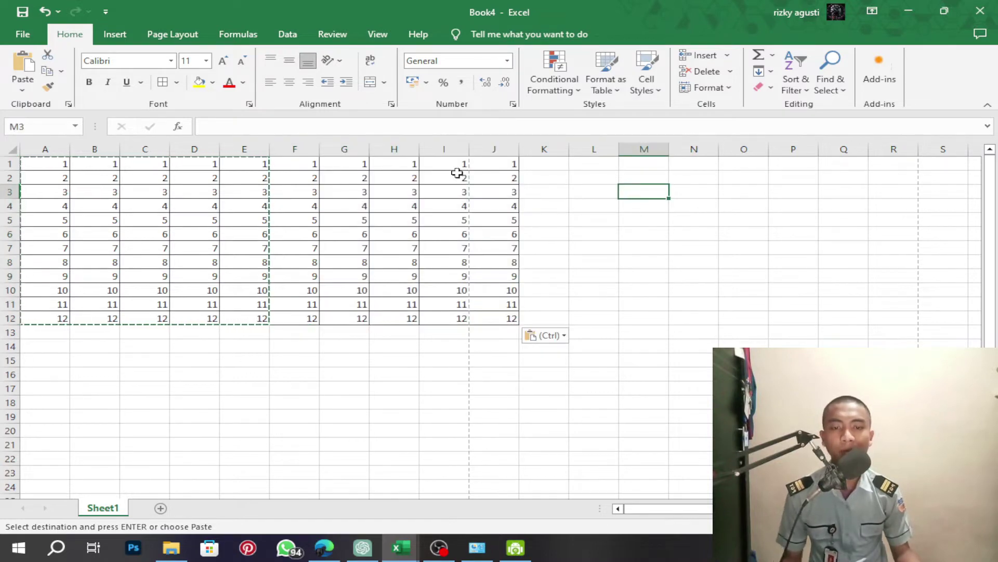
Inspect where the page break cuts the widened table, and open its print preview.
scroll(463, 164, "up", 4)
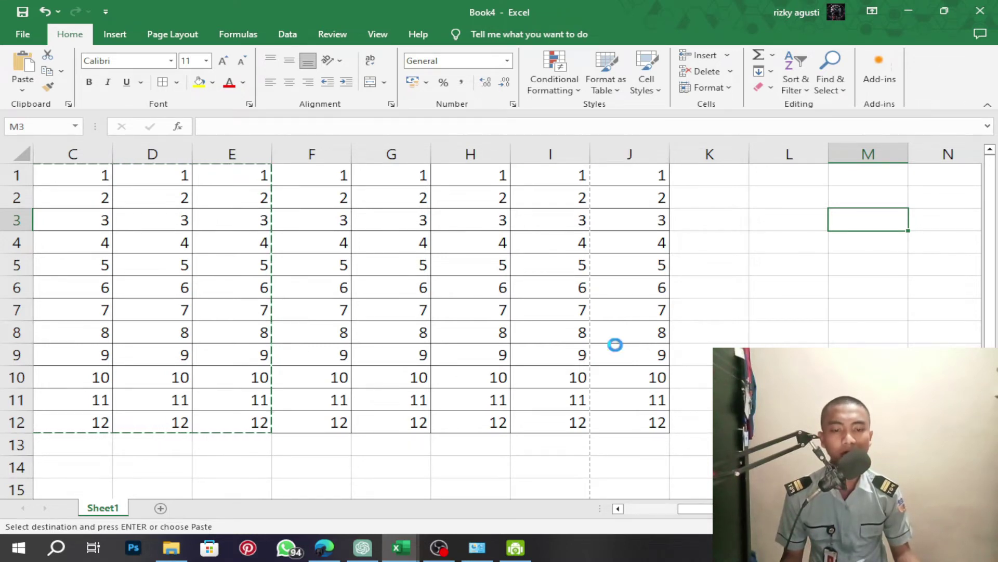
scroll(615, 344, "down", 3)
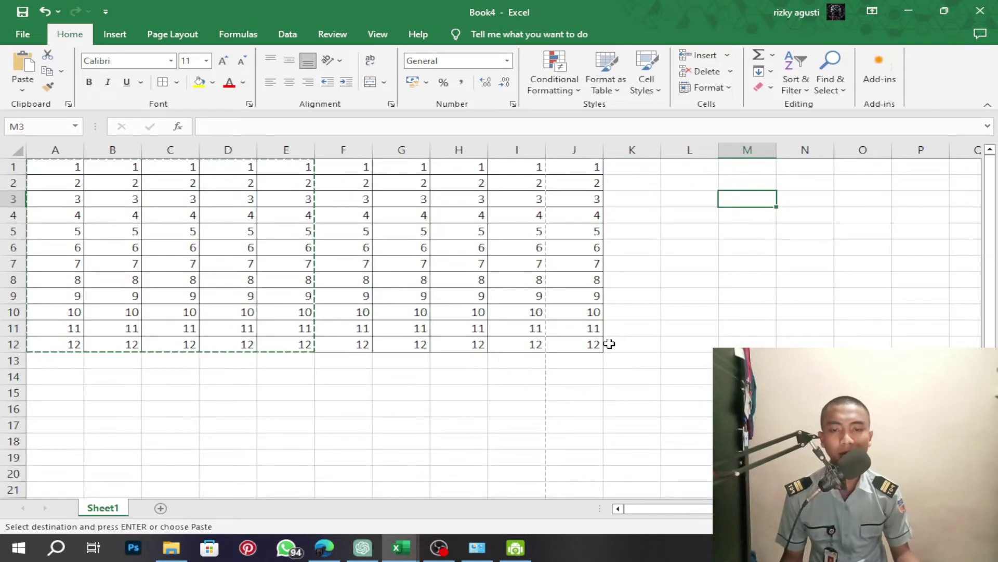
left_click(625, 344)
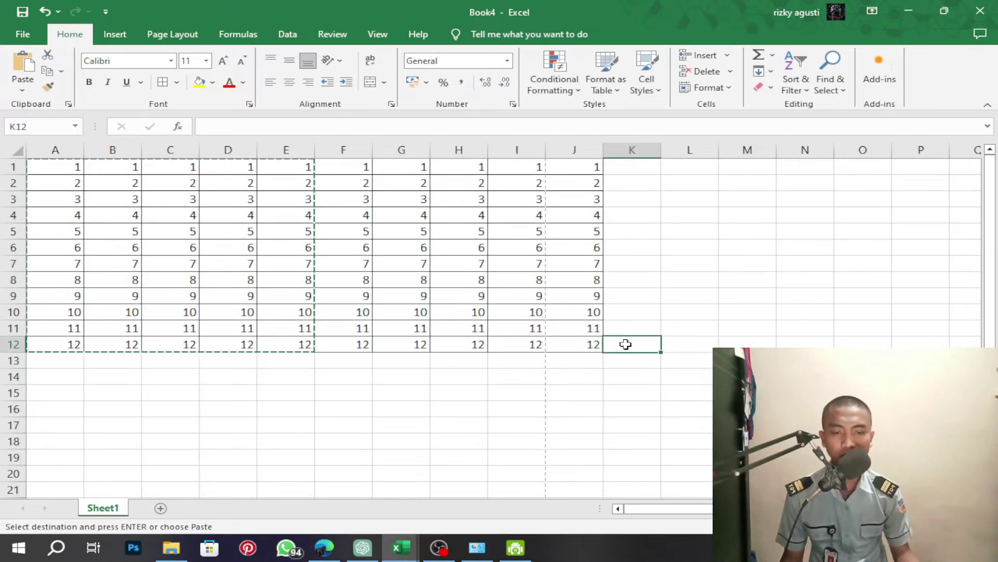
left_click(23, 34)
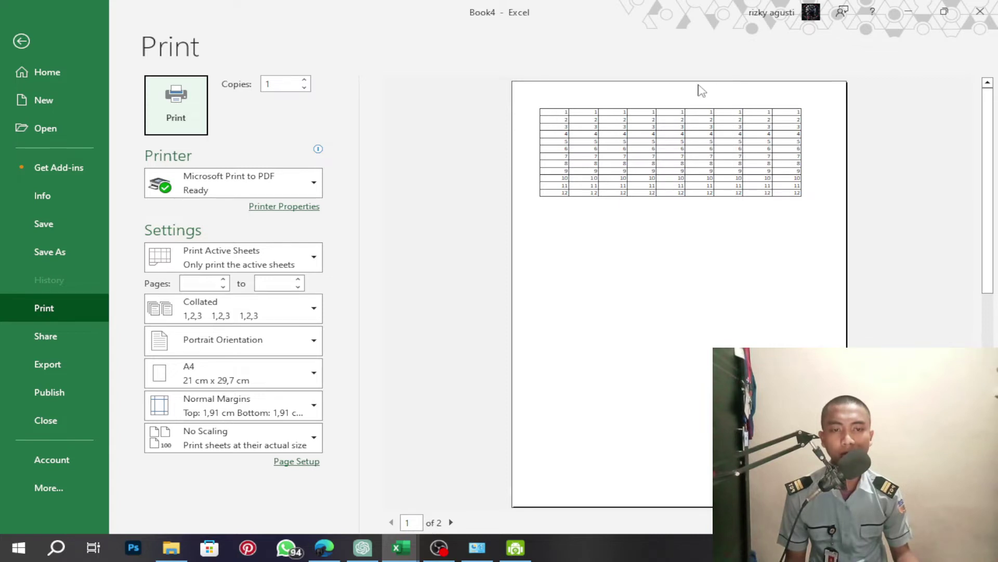
Check the second page of the print preview and return to the worksheet.
left_click(451, 522)
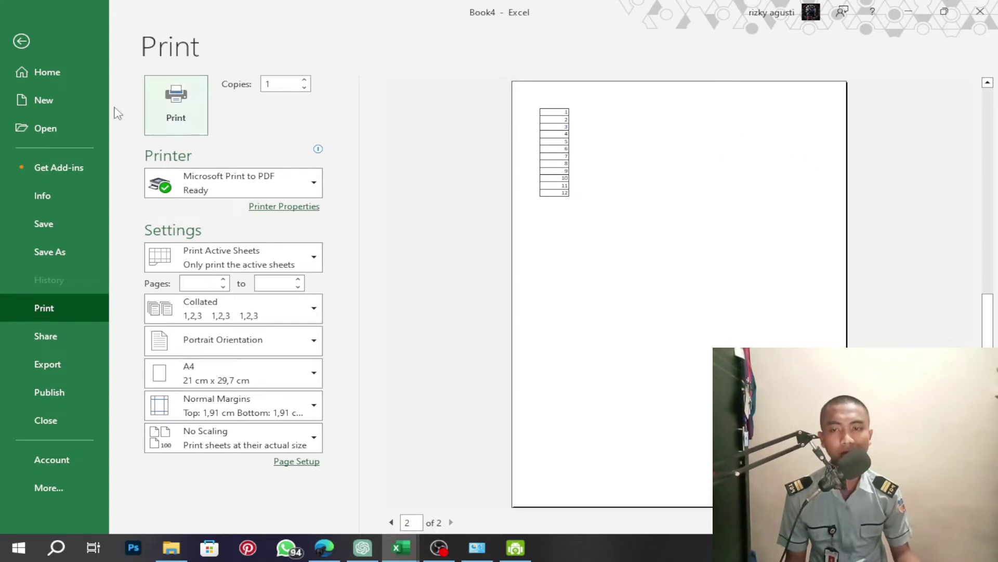
left_click(45, 39)
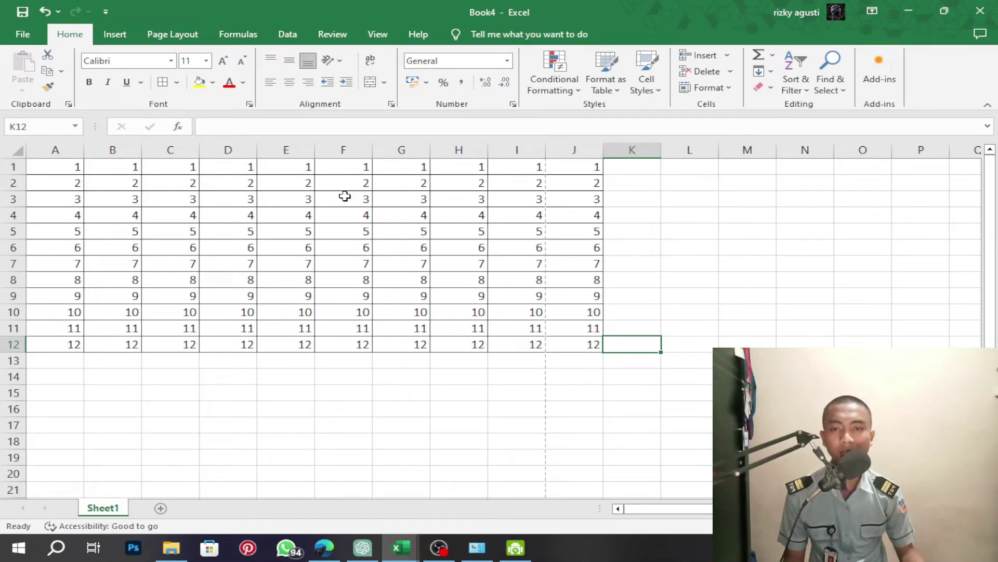
Set the single cell K12 as the print area.
left_click(159, 36)
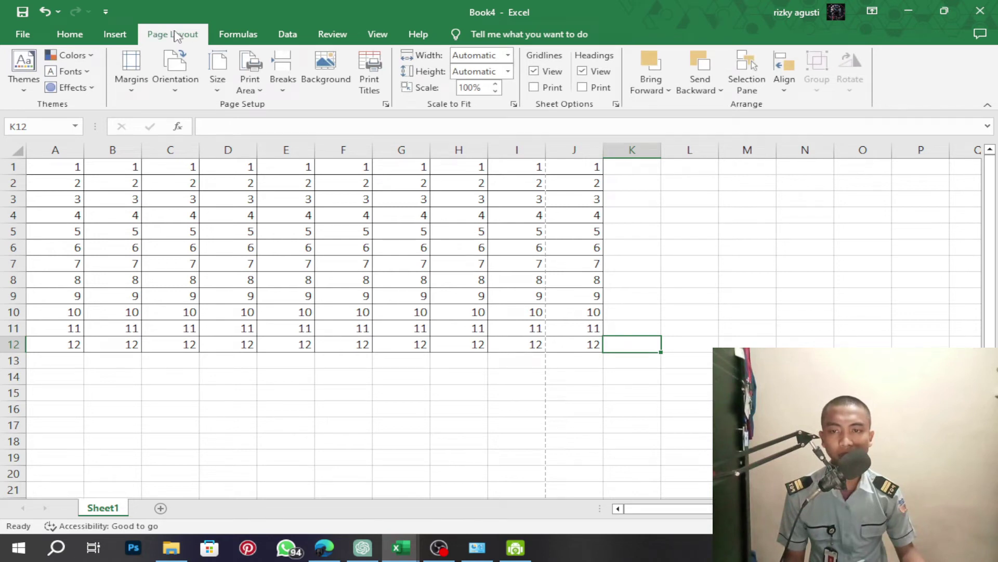
left_click(241, 86)
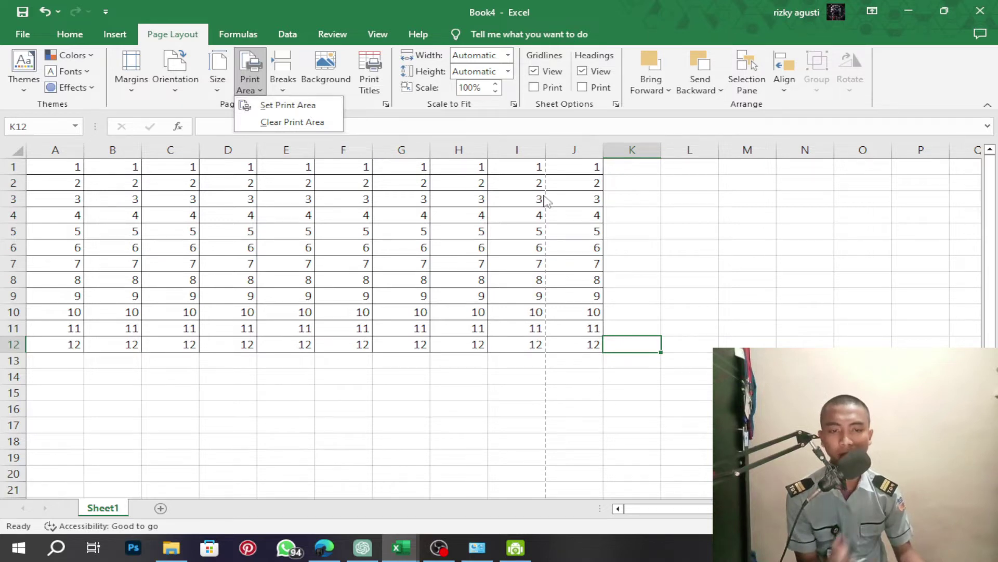
left_click(325, 105)
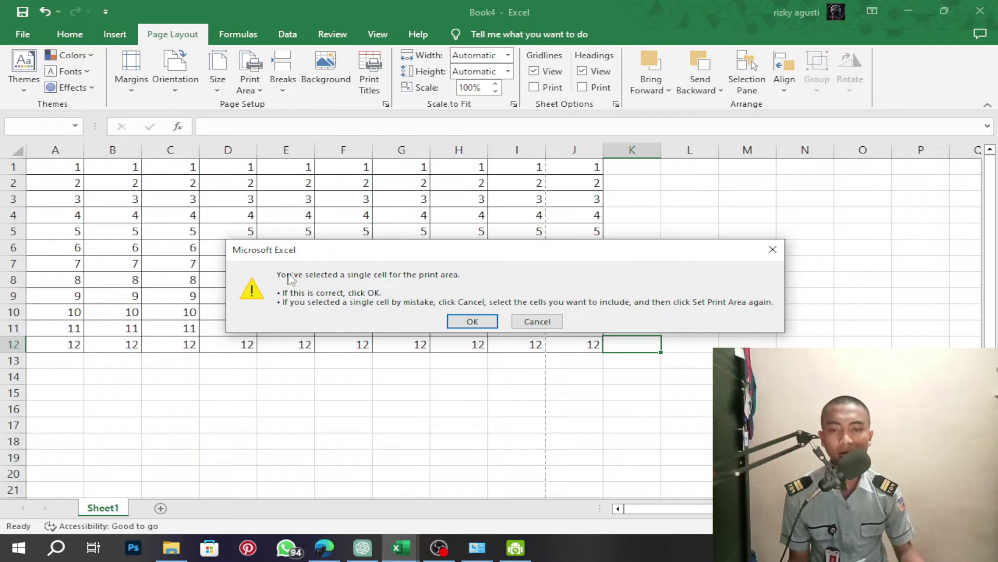
left_click(474, 322)
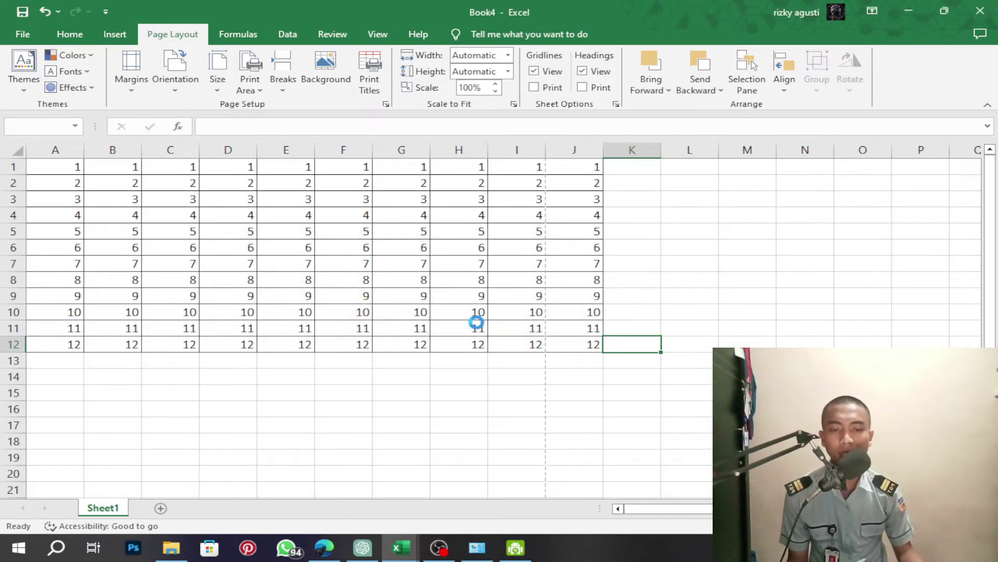
Select the entire worksheet and set it as the print area.
left_click(567, 170)
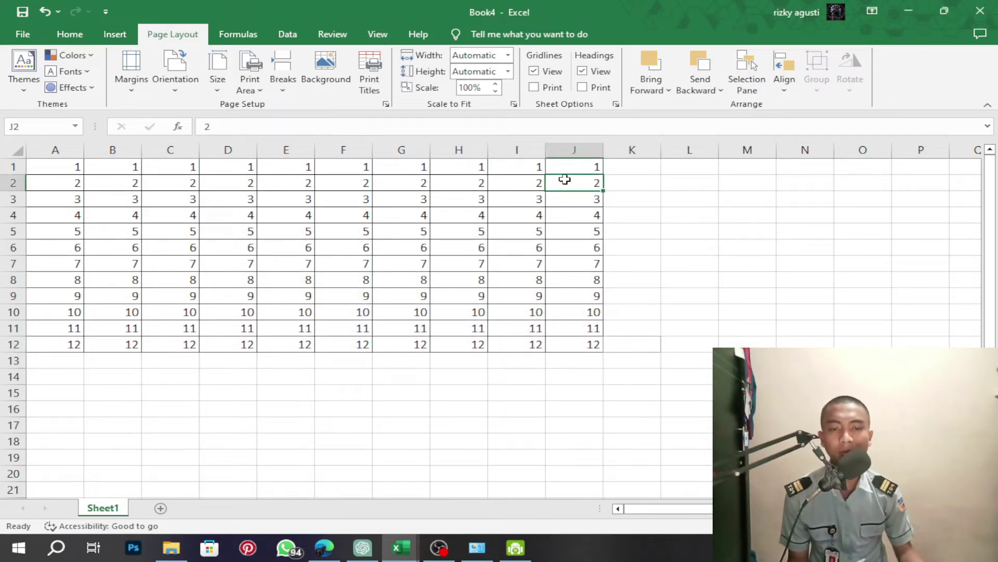
left_click_drag(61, 166, 579, 350)
key("ctrl+a")
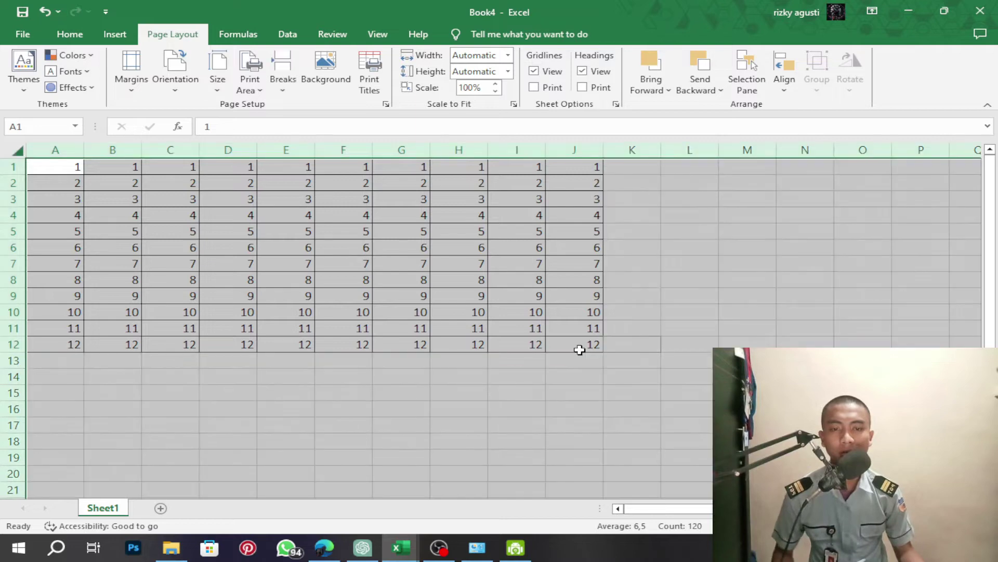
left_click(250, 83)
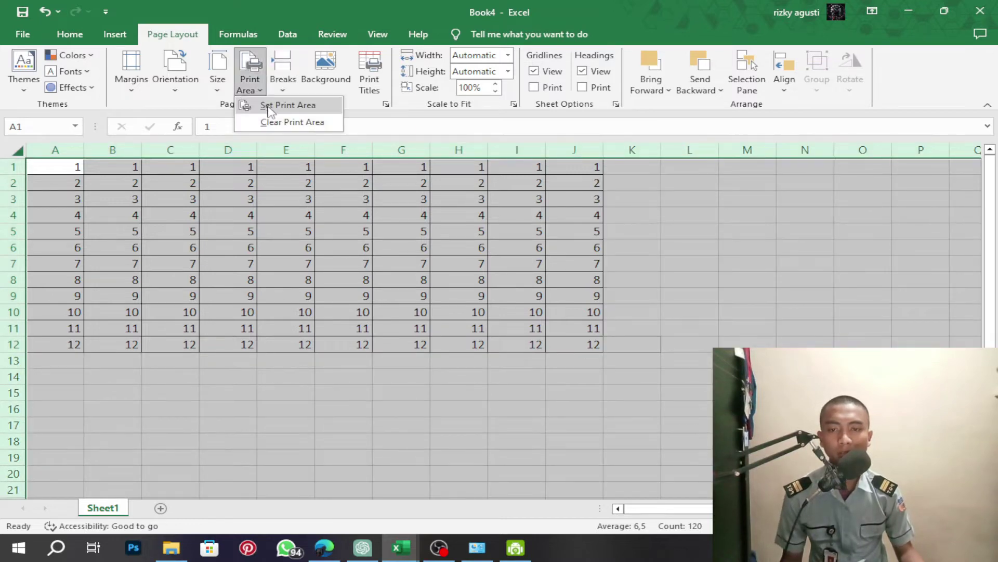
left_click(270, 110)
left_click(429, 218)
Set the print scaling to Fit All Columns on One Page.
scroll(430, 217, "down", 4)
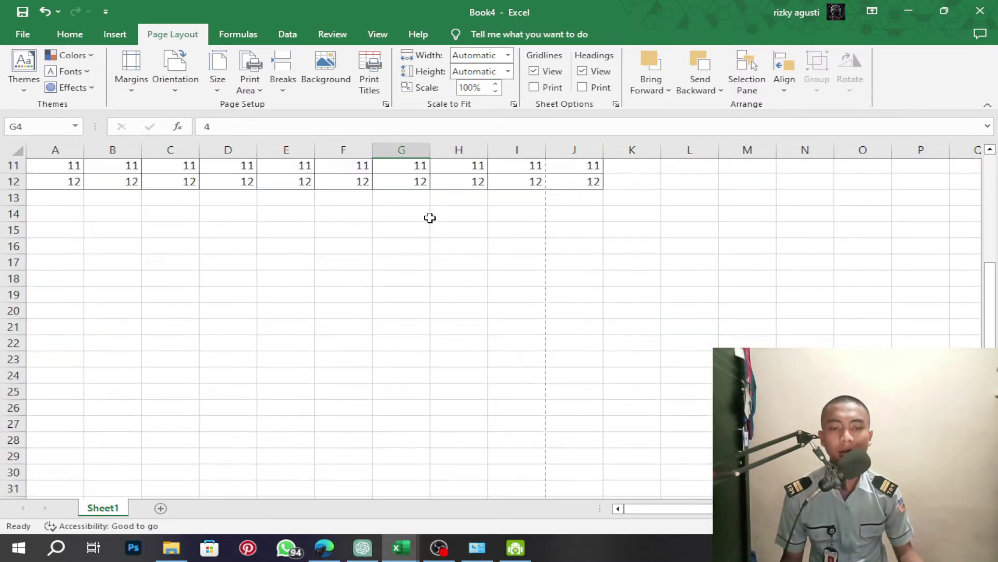
scroll(430, 218, "down", 10)
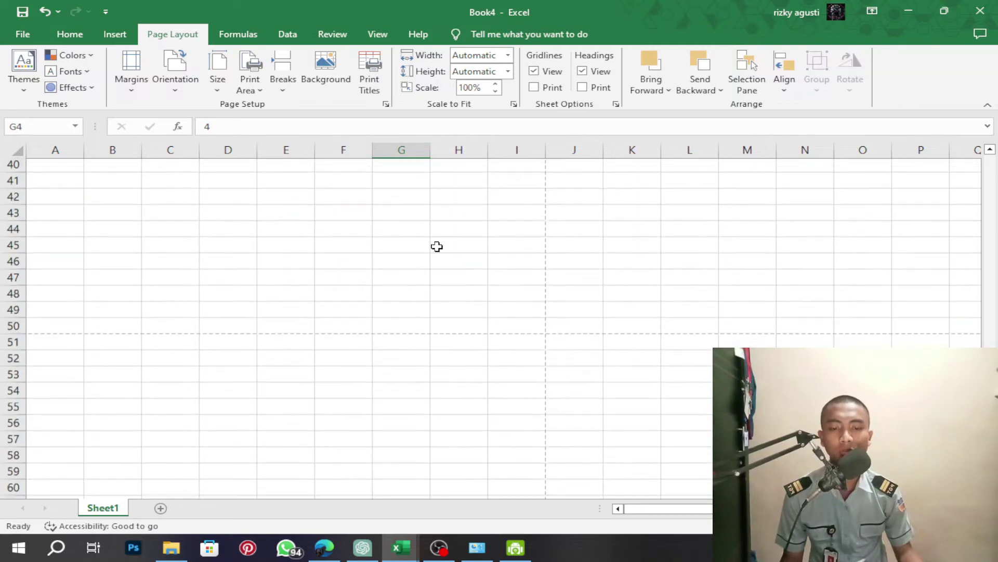
scroll(533, 312, "up", 11)
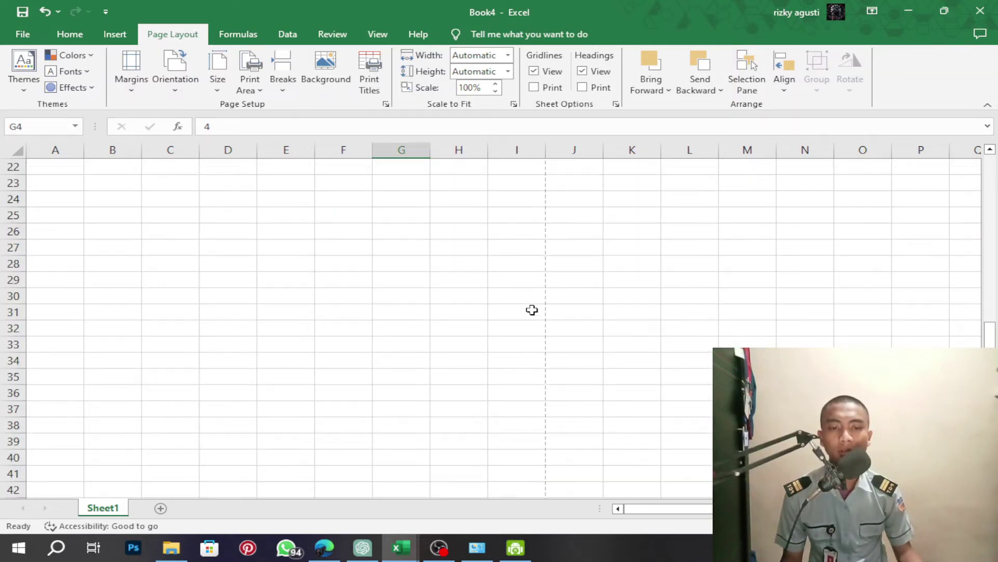
scroll(535, 262, "up", 3)
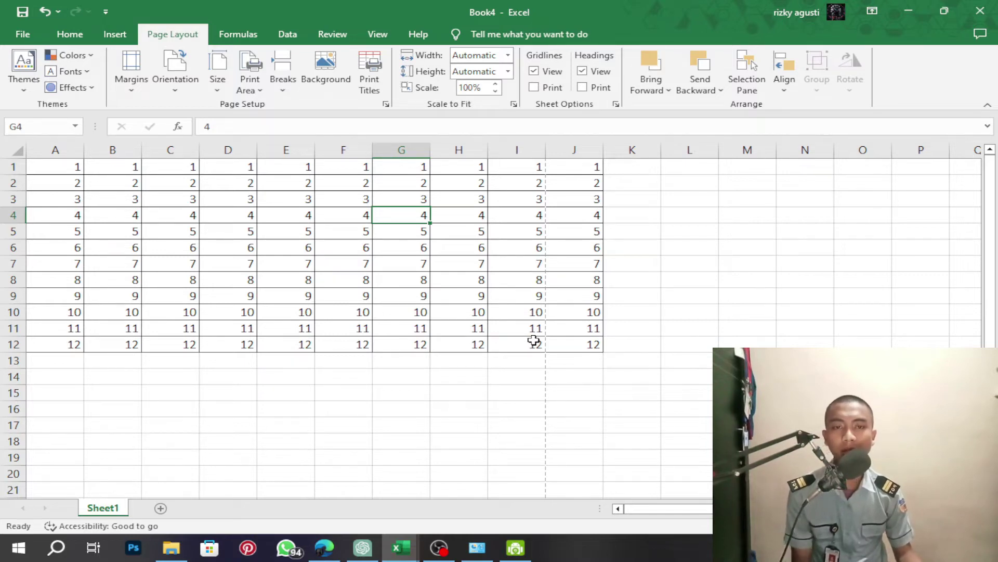
key("ctrl+o")
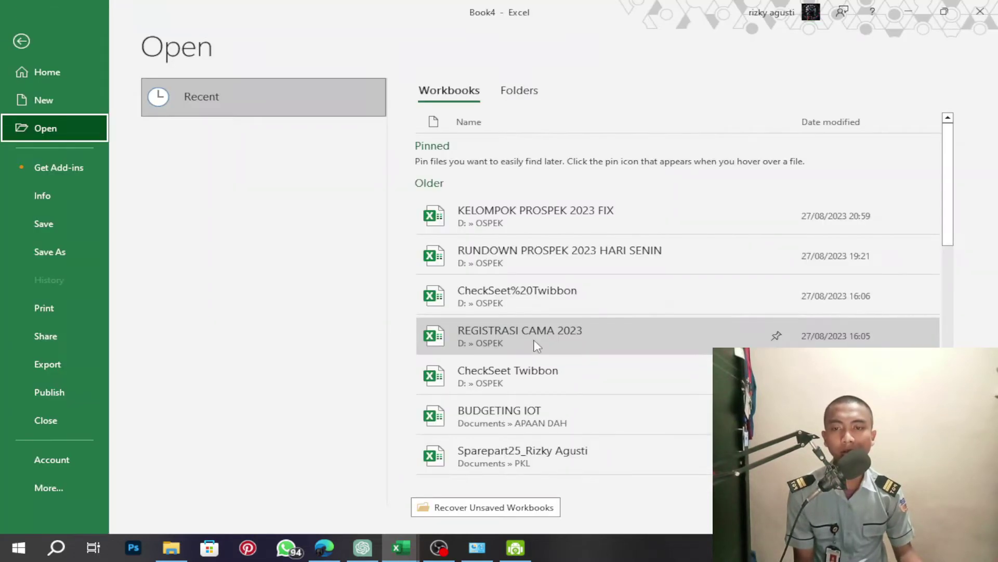
left_click(70, 309)
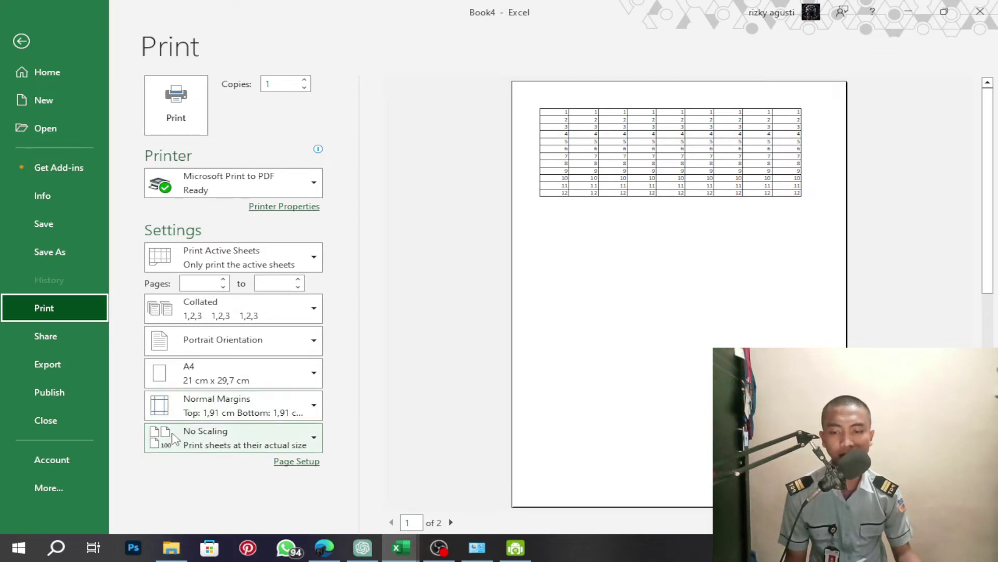
left_click(193, 440)
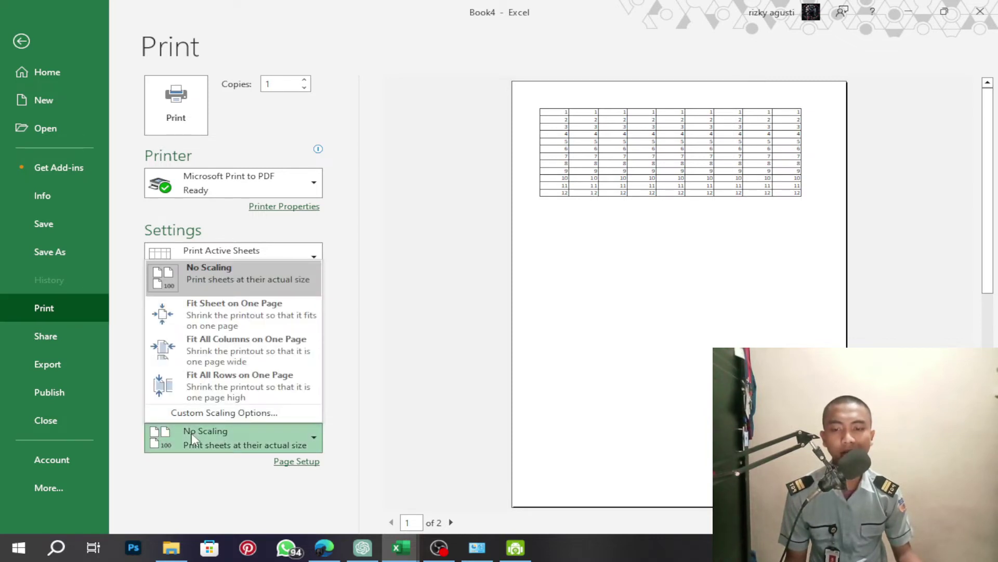
left_click(216, 351)
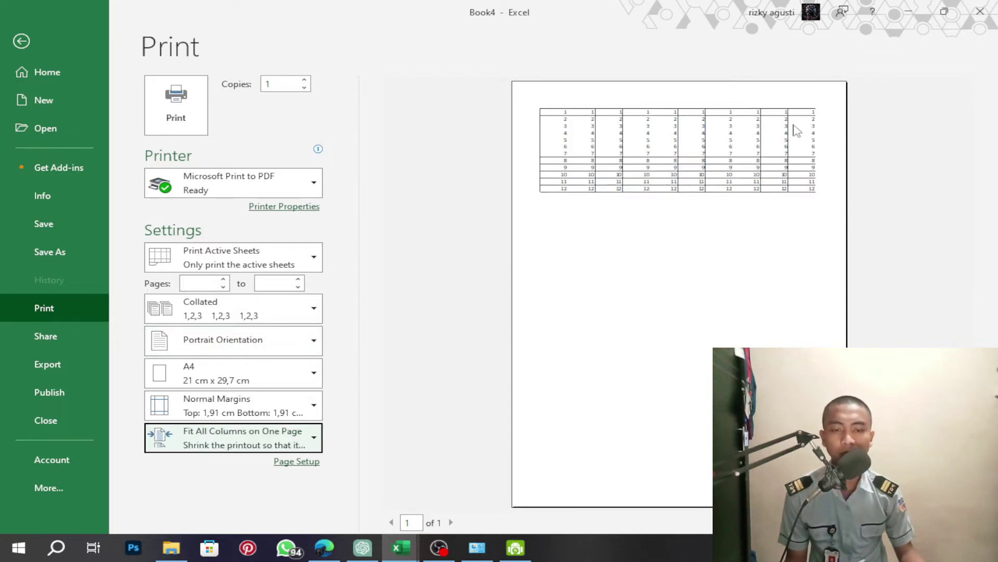
Examine the enlarged print preview for the table's columns and the blank margins on both sides of the page.
left_click(796, 128)
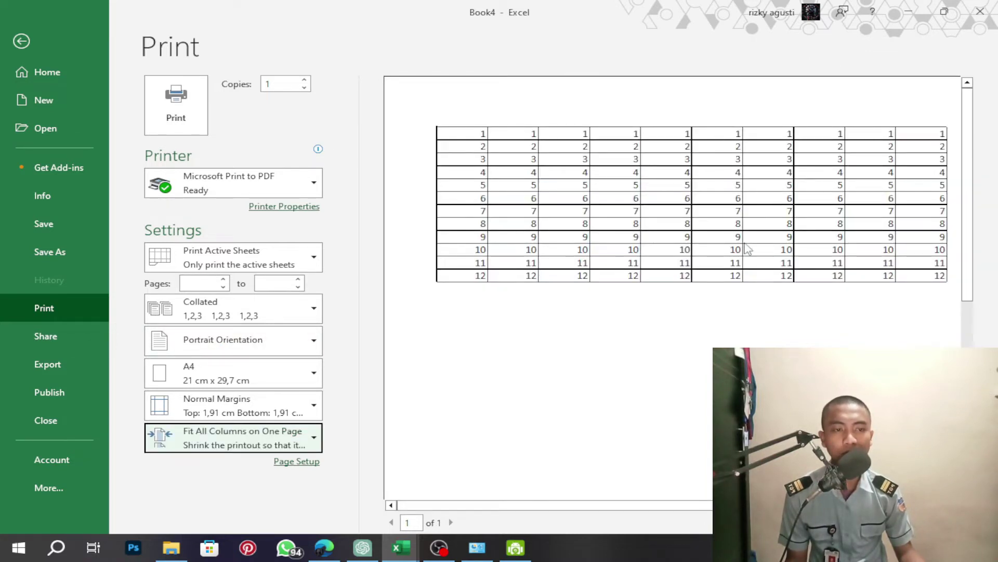
left_click_drag(681, 512, 730, 510)
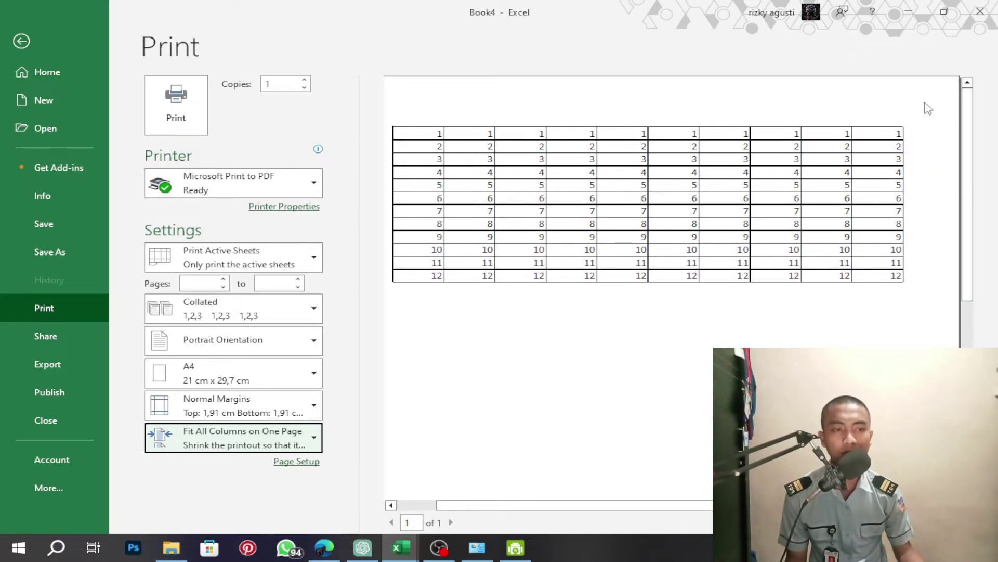
left_click_drag(739, 505, 718, 505)
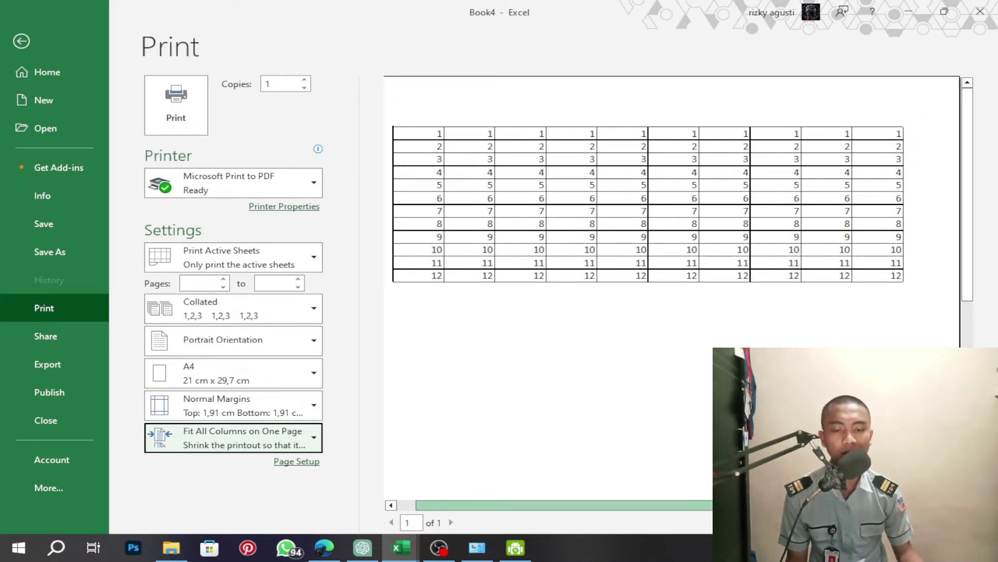
left_click_drag(789, 342, 799, 285)
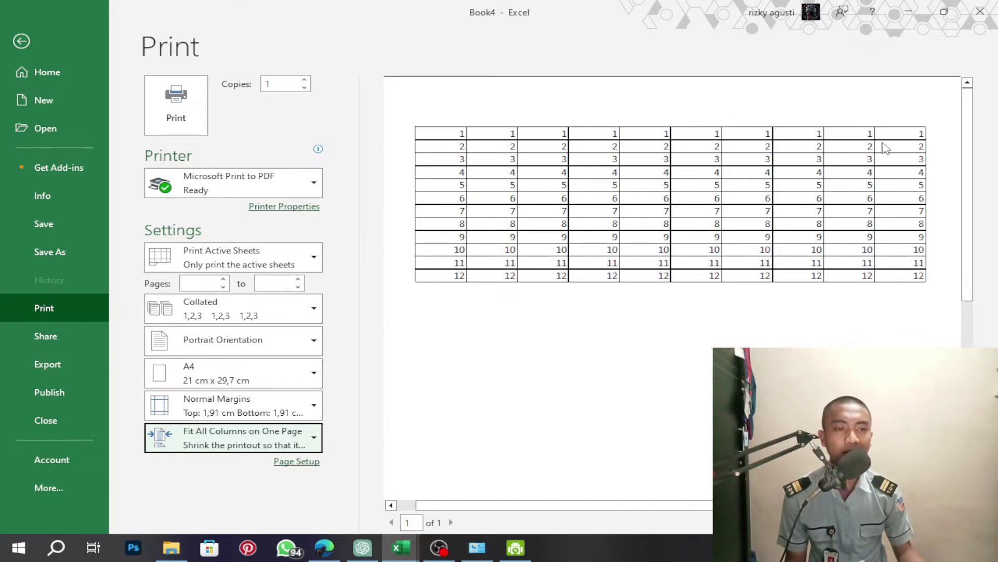
left_click_drag(619, 503, 648, 502)
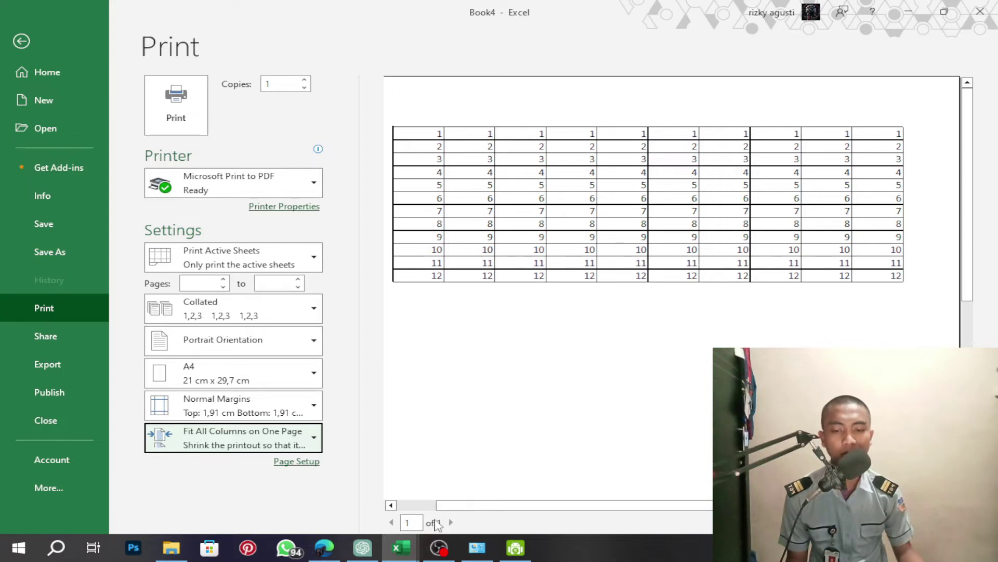
left_click_drag(497, 505, 430, 501)
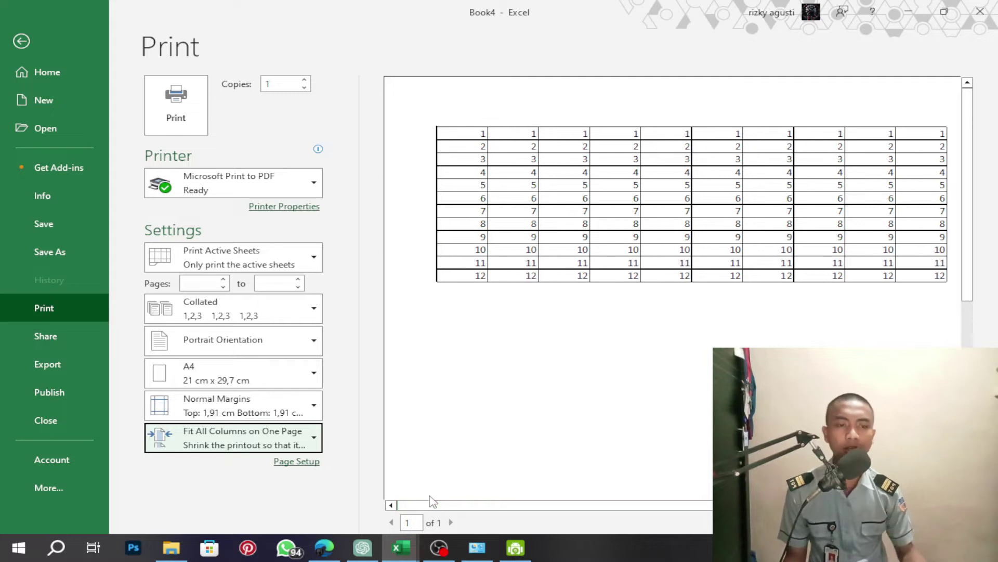
left_click(710, 255)
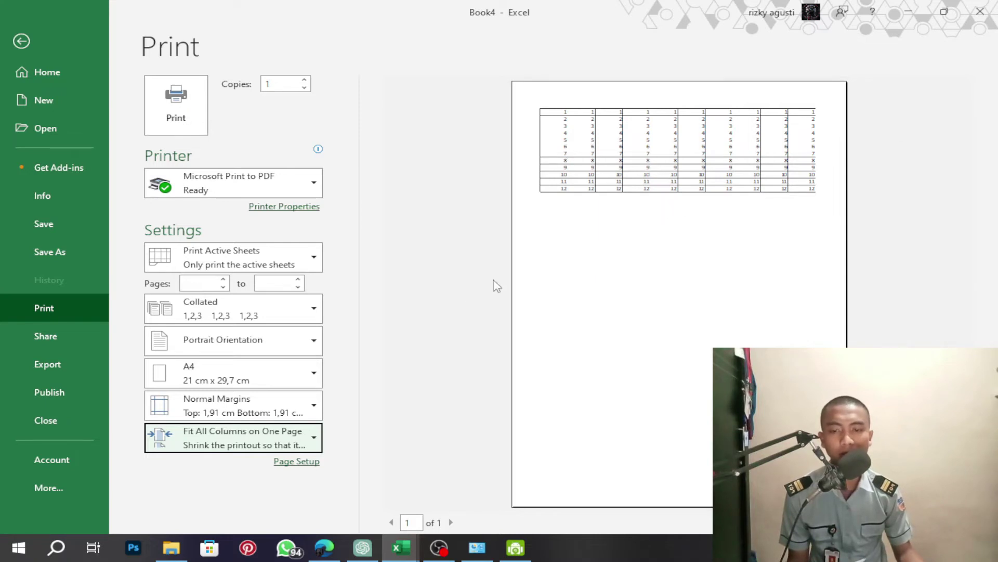
Change the print orientation to Landscape and check the table in the preview.
left_click(301, 349)
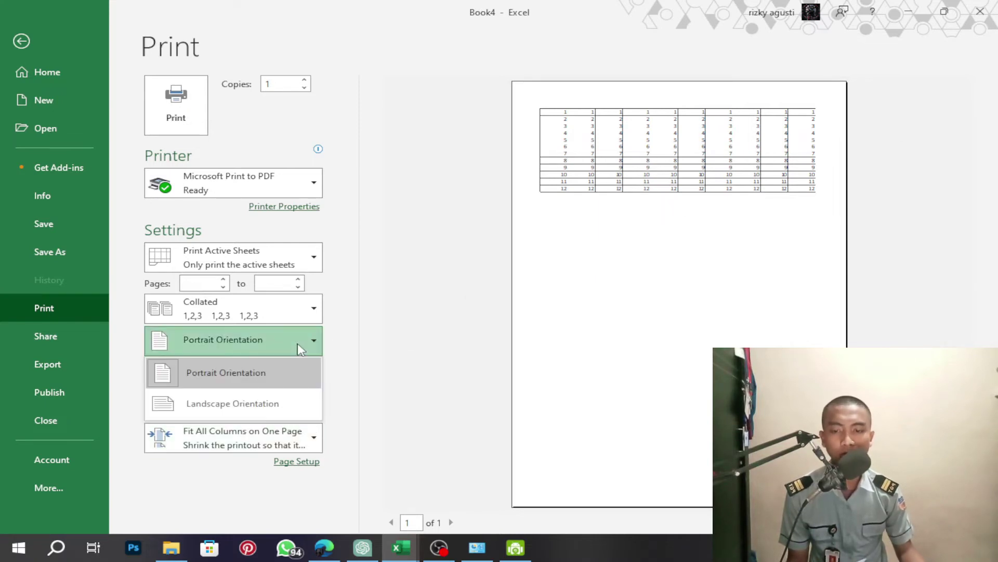
left_click(283, 405)
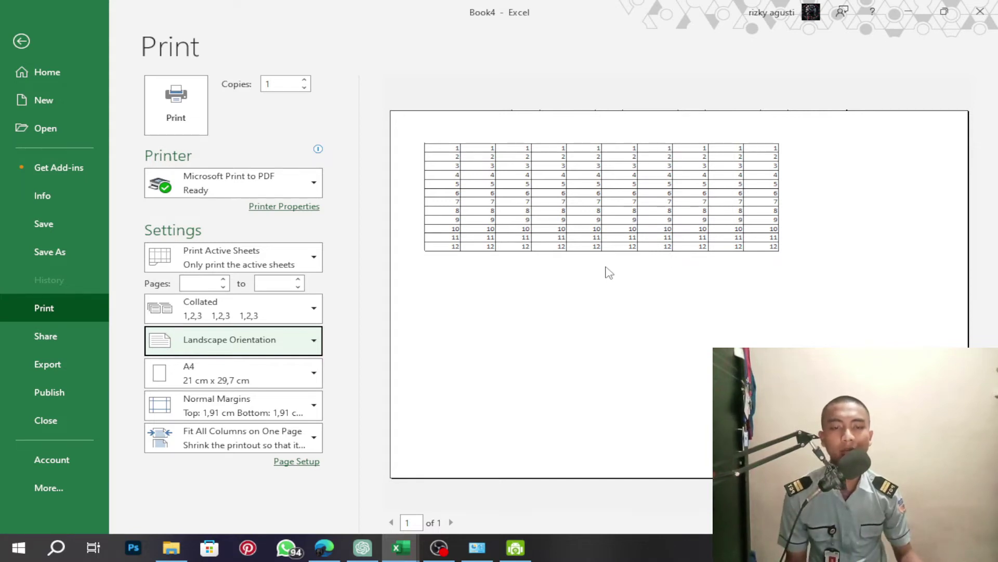
left_click(595, 174)
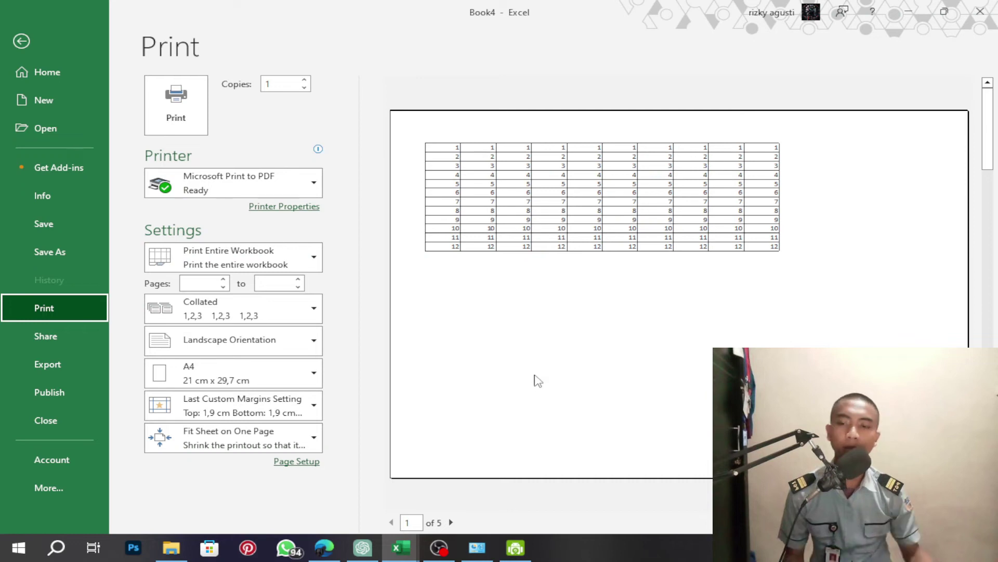
Return to Sheet3 and add borders to all cells in A13:J16 below the table.
left_click(65, 51)
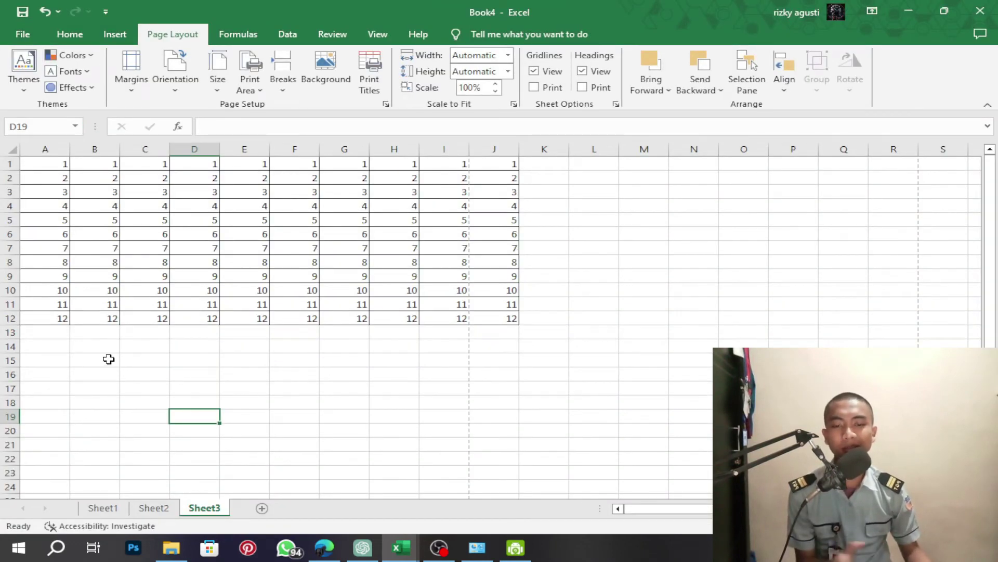
left_click_drag(44, 332, 483, 367)
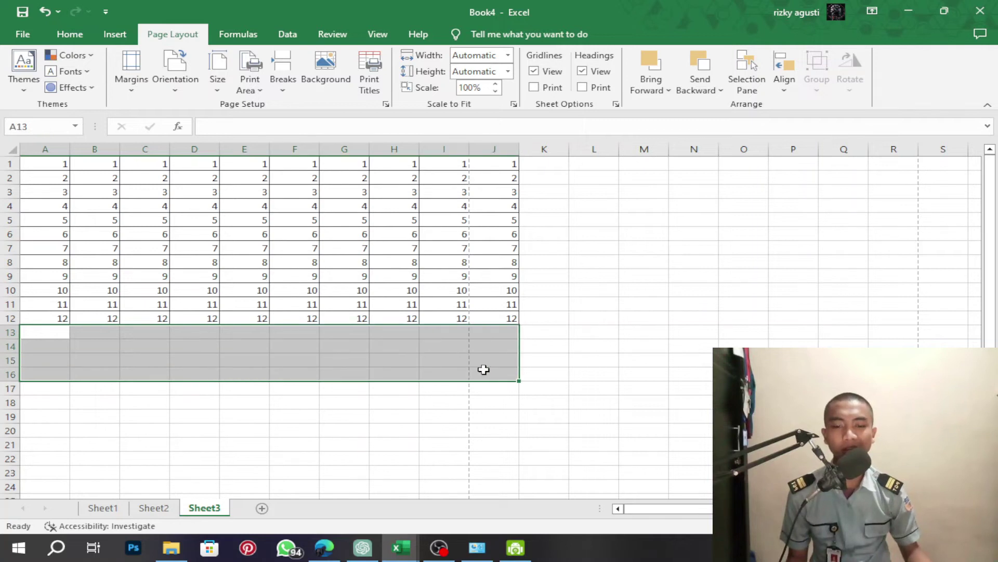
left_click(69, 34)
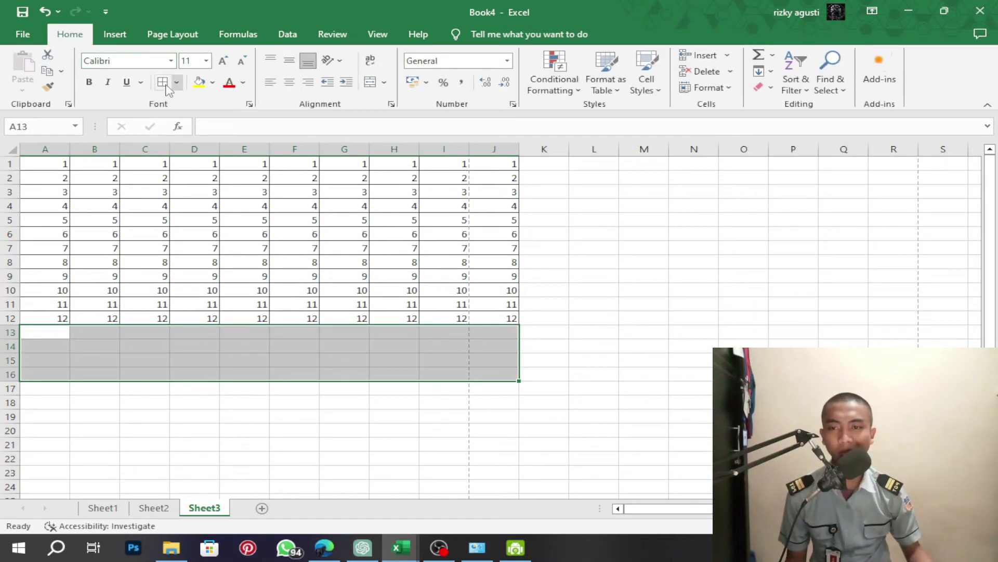
left_click(163, 82)
left_click(251, 425)
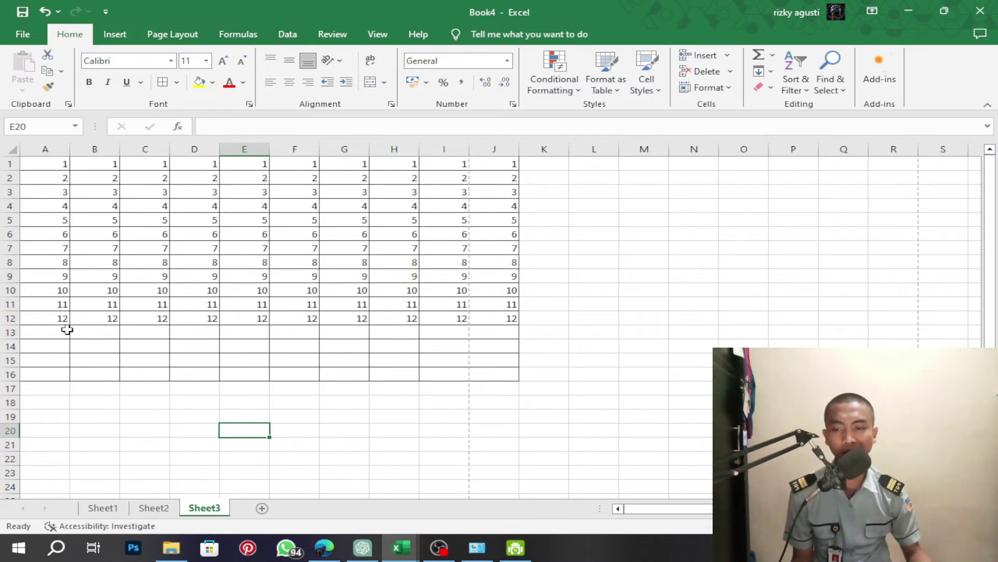
Clear the added borders from cells A13:J16.
left_click_drag(65, 330, 495, 369)
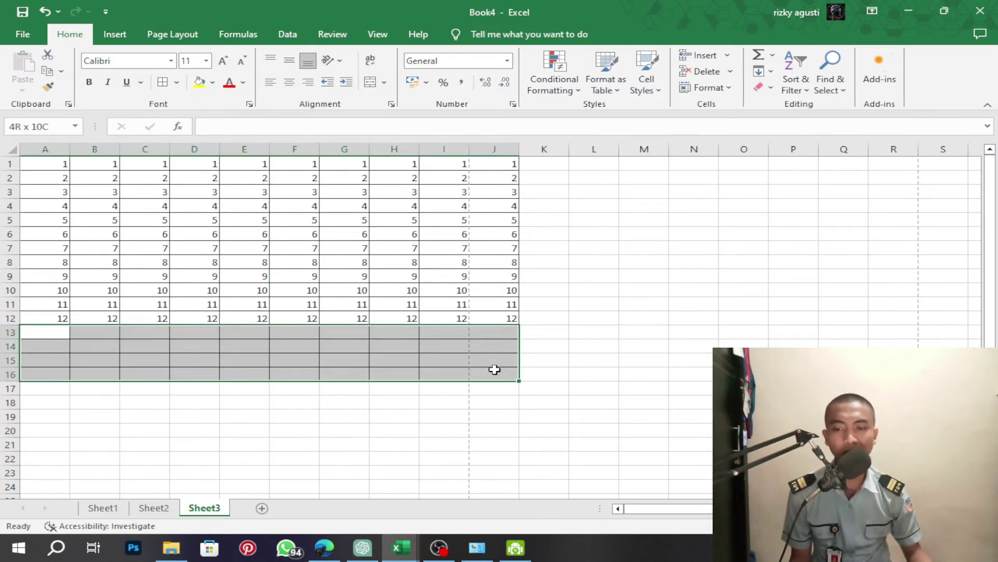
left_click(763, 87)
left_click(782, 122)
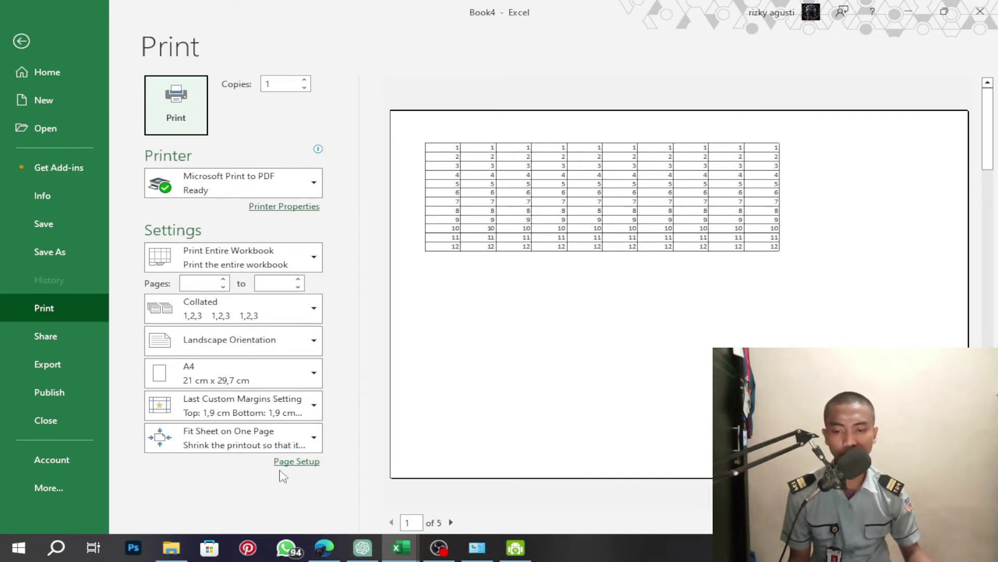
Center the table both horizontally and vertically on the printed page through the page setup margin options.
left_click(292, 462)
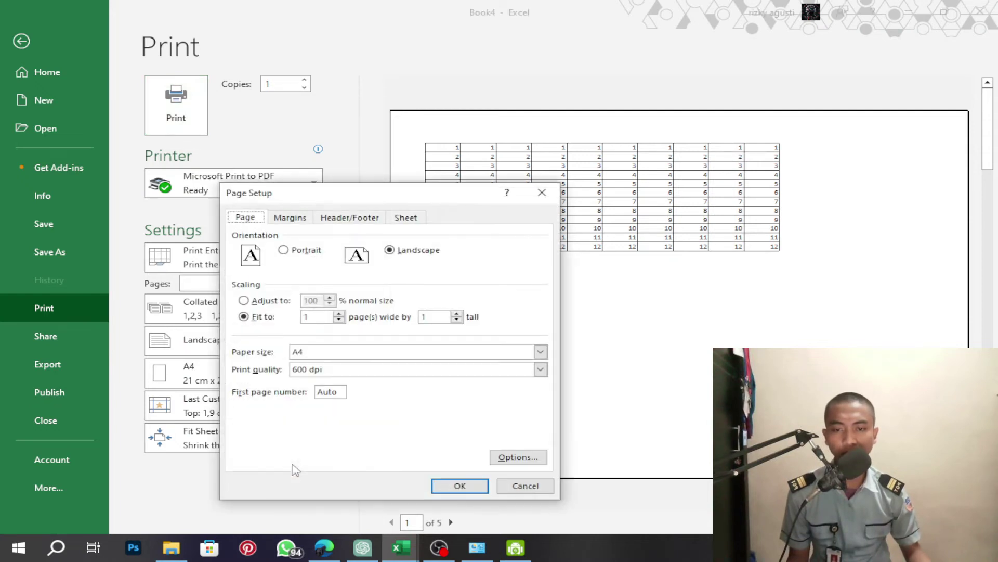
left_click(285, 218)
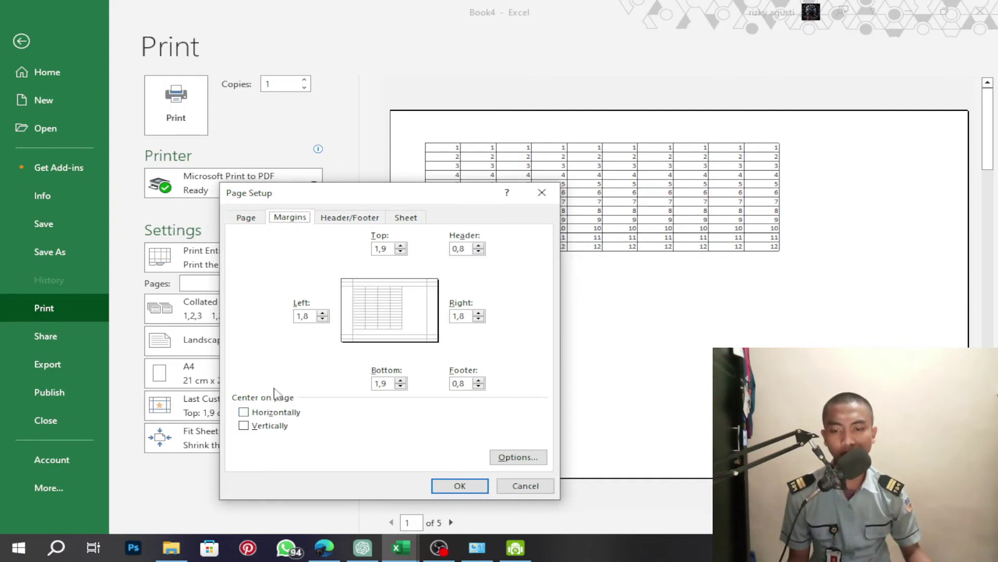
left_click(277, 413)
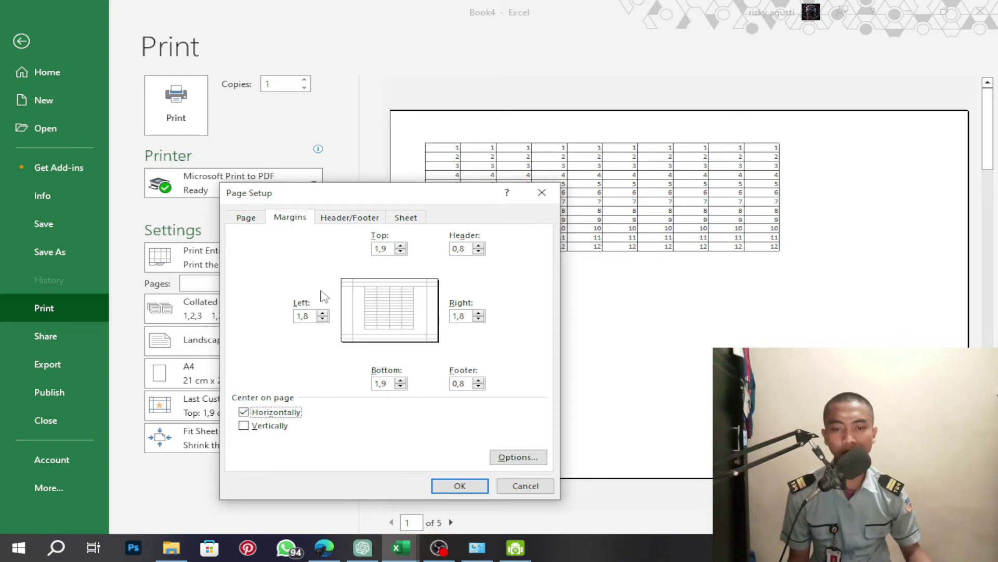
left_click(270, 426)
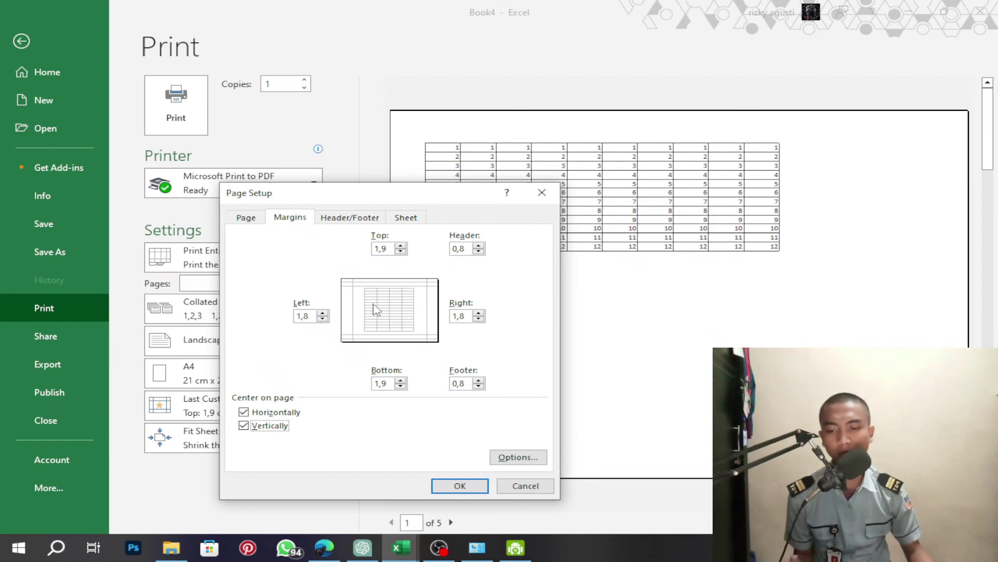
left_click(453, 485)
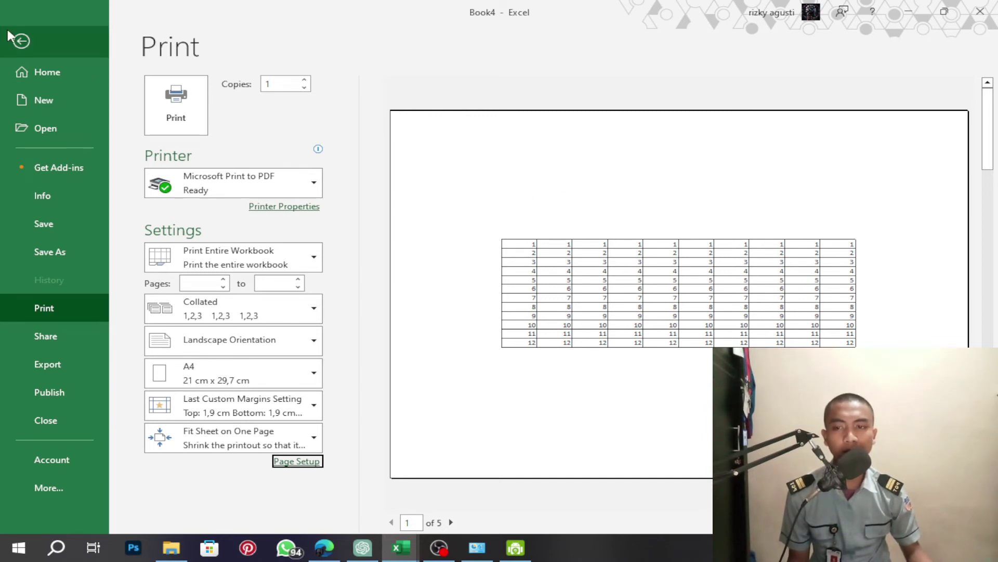
Return to the worksheets and look at the tables on Sheet1 and Sheet3.
left_click(21, 40)
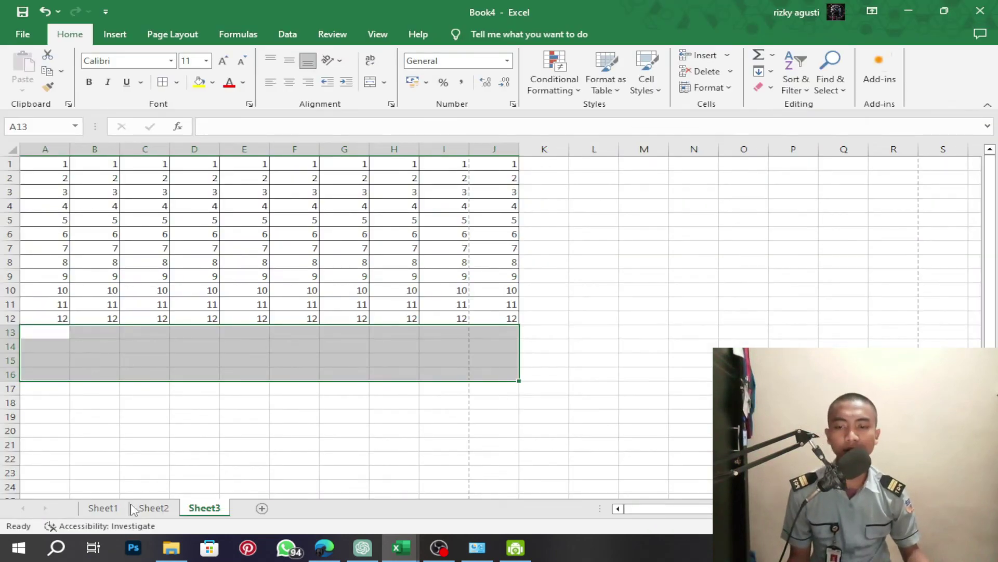
left_click(104, 508)
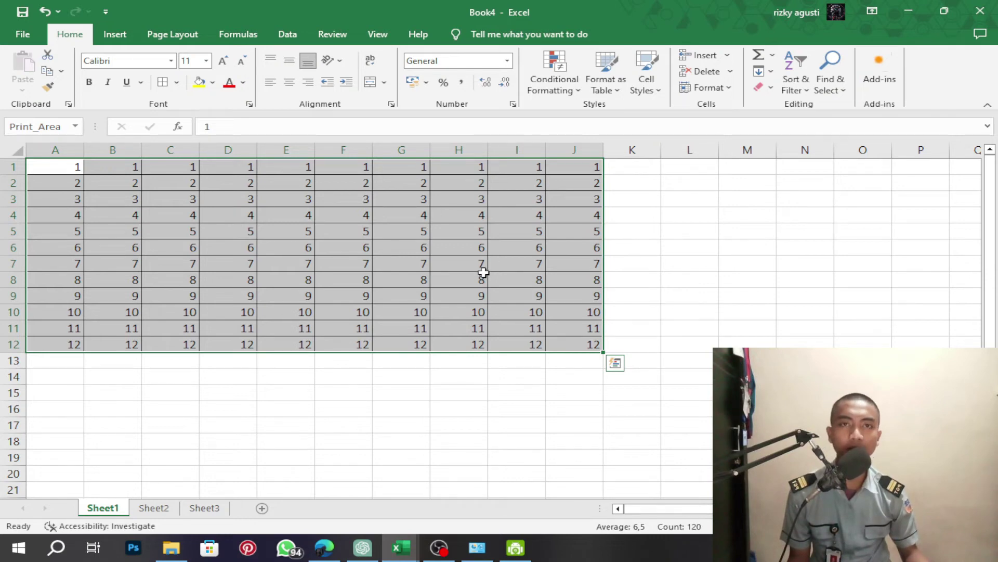
left_click(166, 511, "ctrl")
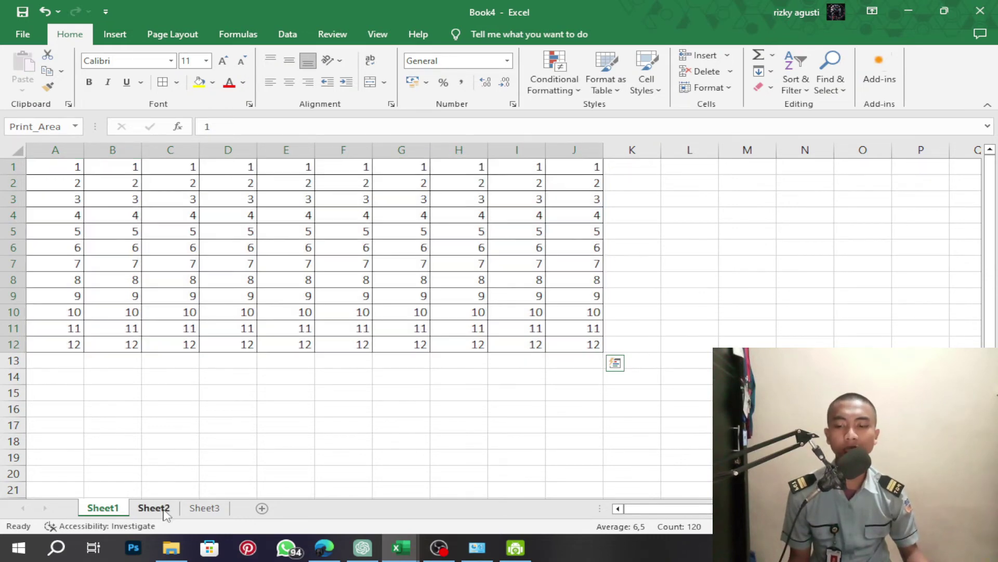
left_click(206, 508)
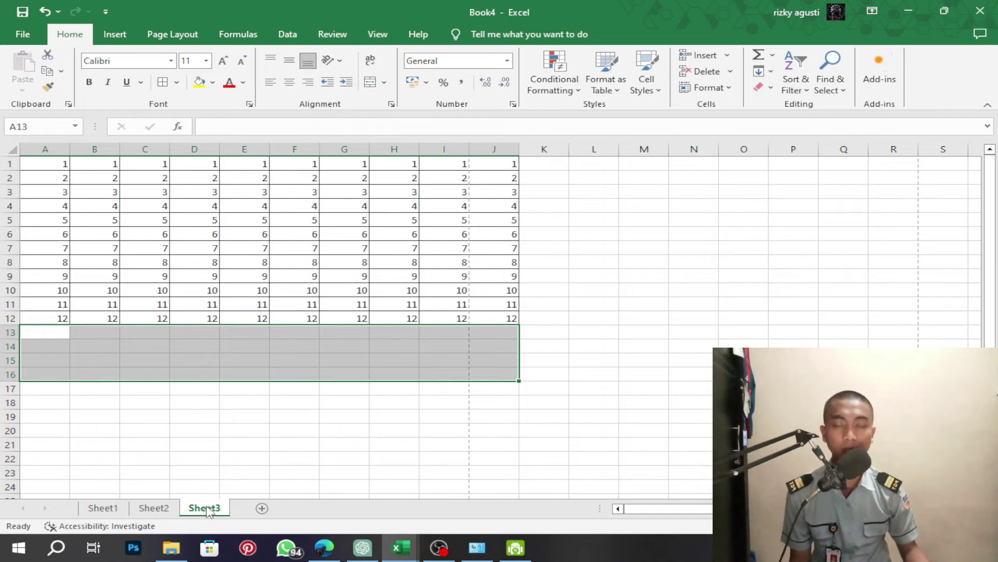
Reopen the print settings from Sheet3 and limit the printout to the active sheets.
left_click(30, 37)
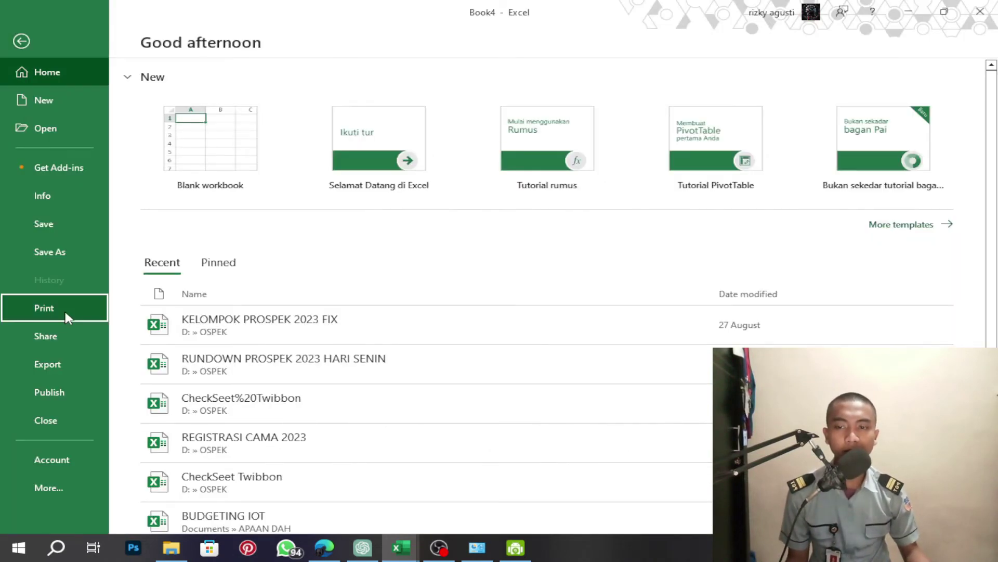
left_click(65, 310)
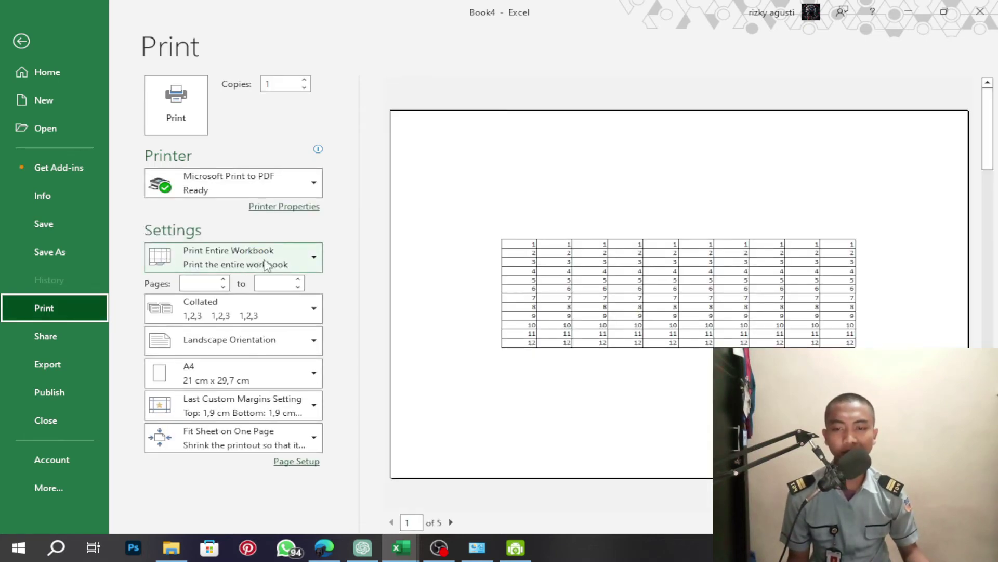
left_click(265, 264)
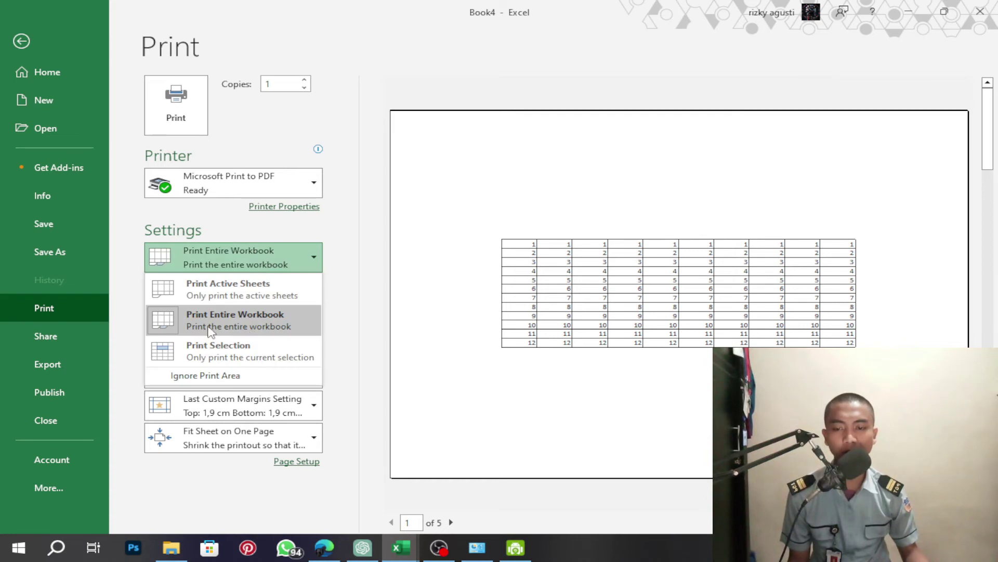
left_click(221, 298)
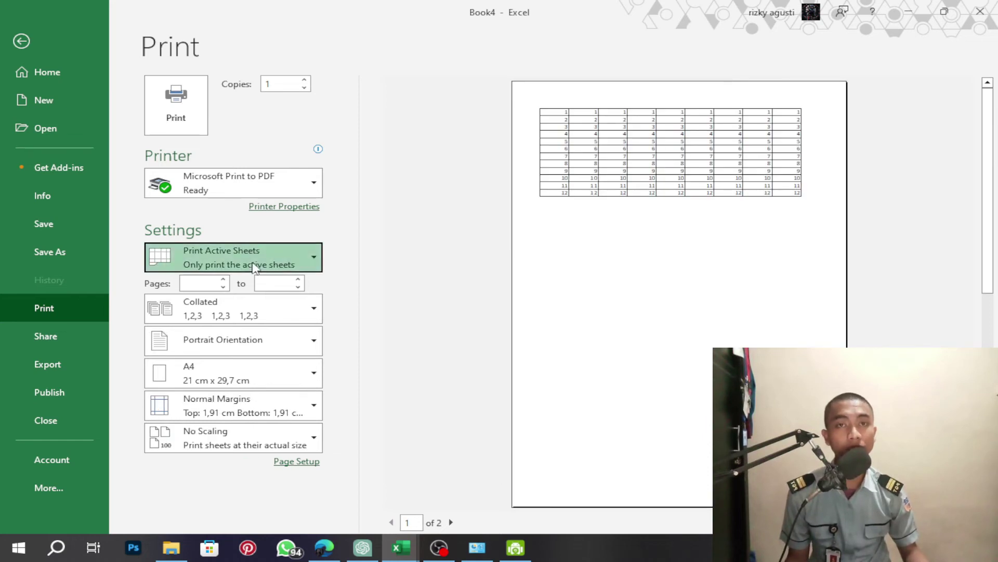
Set the printout to the entire workbook and page through its preview up to page 5.
left_click(253, 266)
left_click(248, 319)
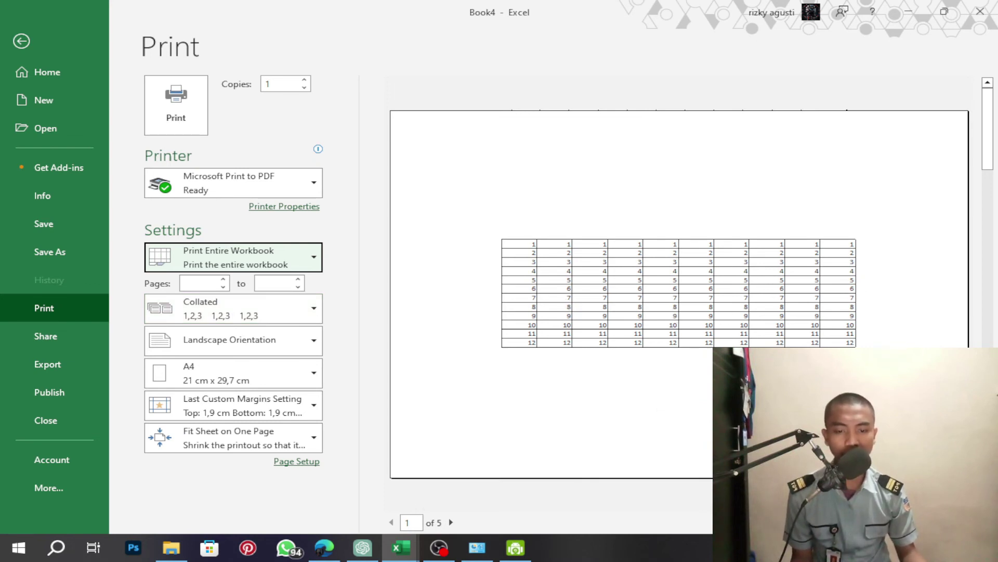
left_click(451, 522)
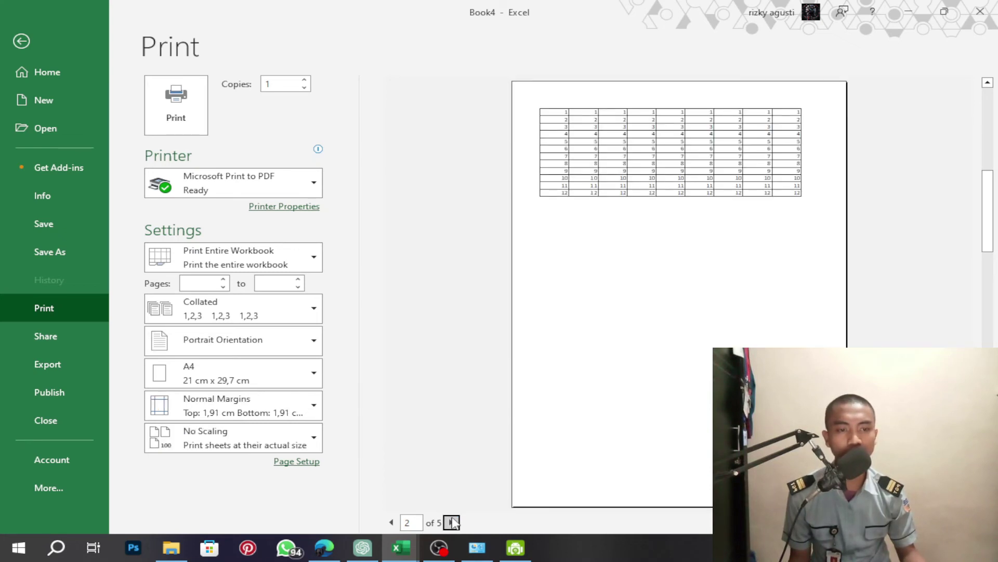
left_click(449, 522)
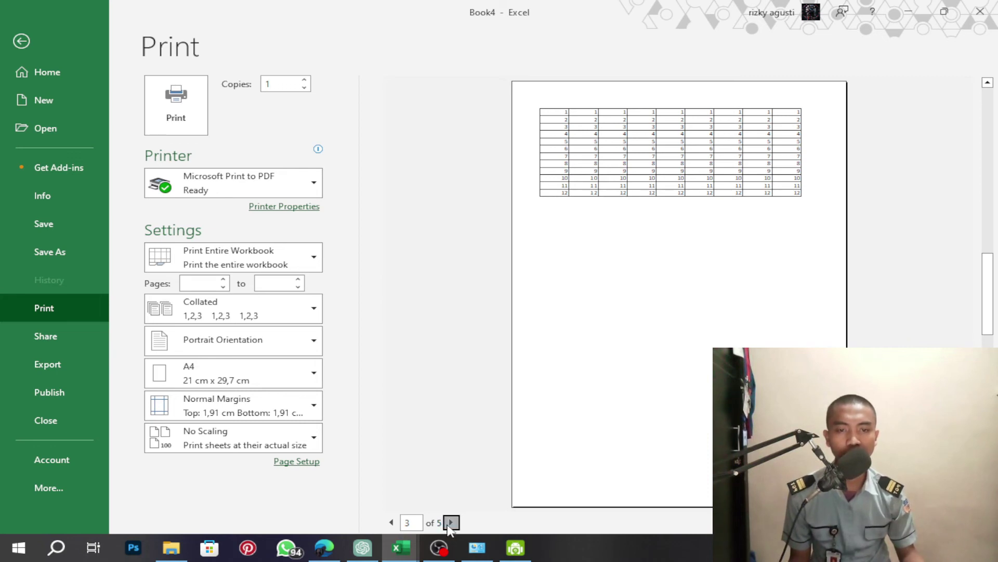
left_click(451, 522)
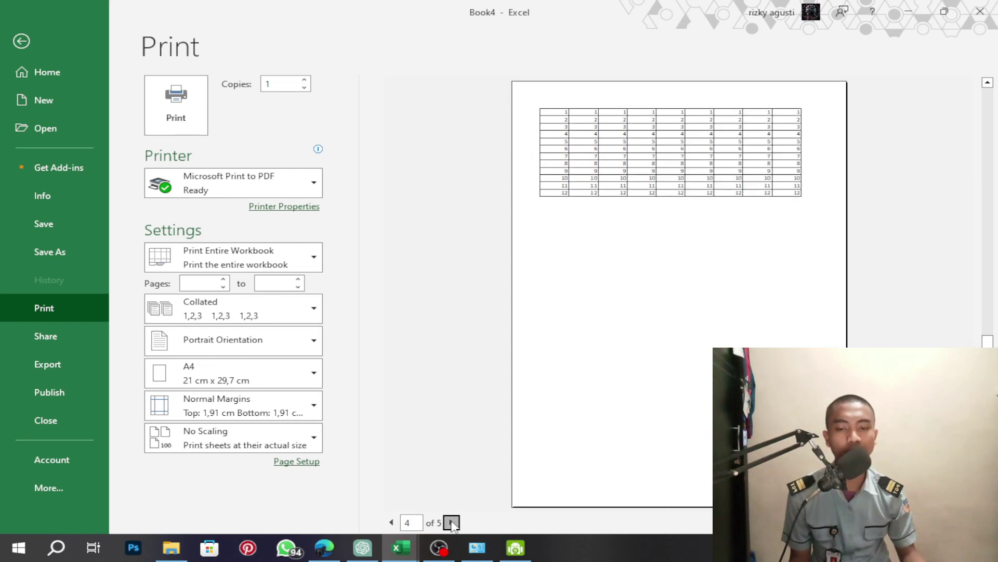
left_click(452, 523)
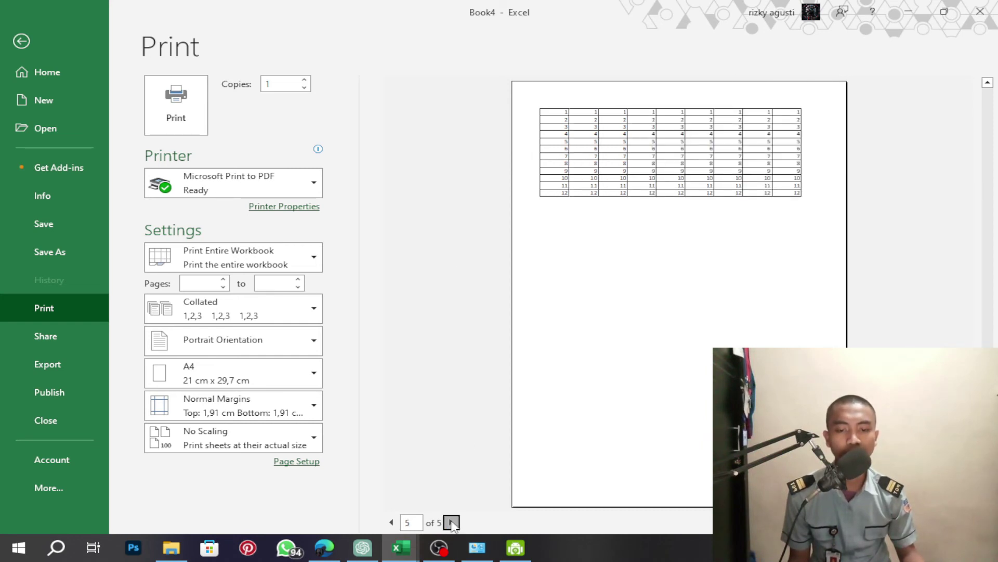
For the Sheet3 table on preview page 4, fit all columns on one page and set Landscape orientation.
left_click(391, 522)
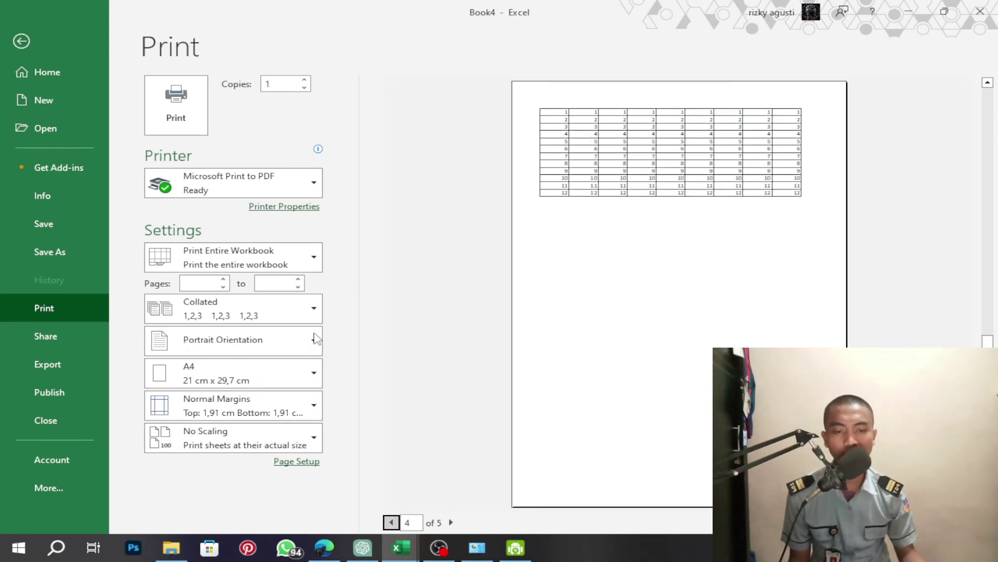
left_click(280, 435)
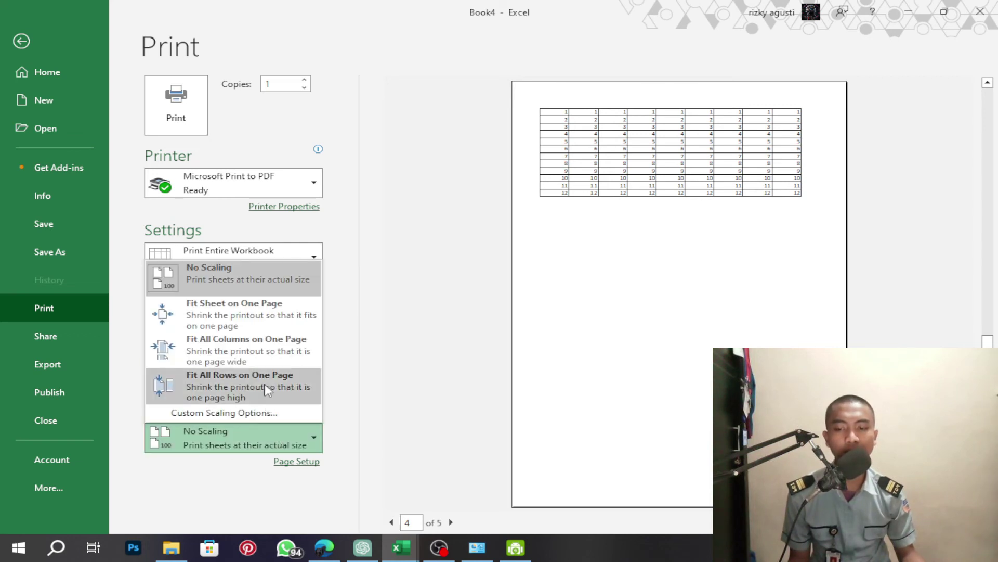
left_click(263, 355)
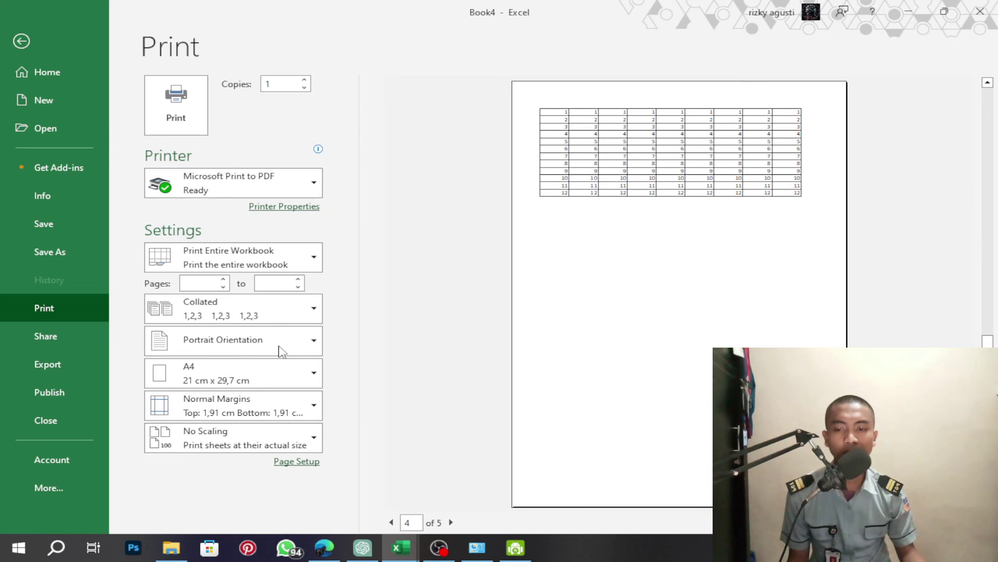
left_click(281, 351)
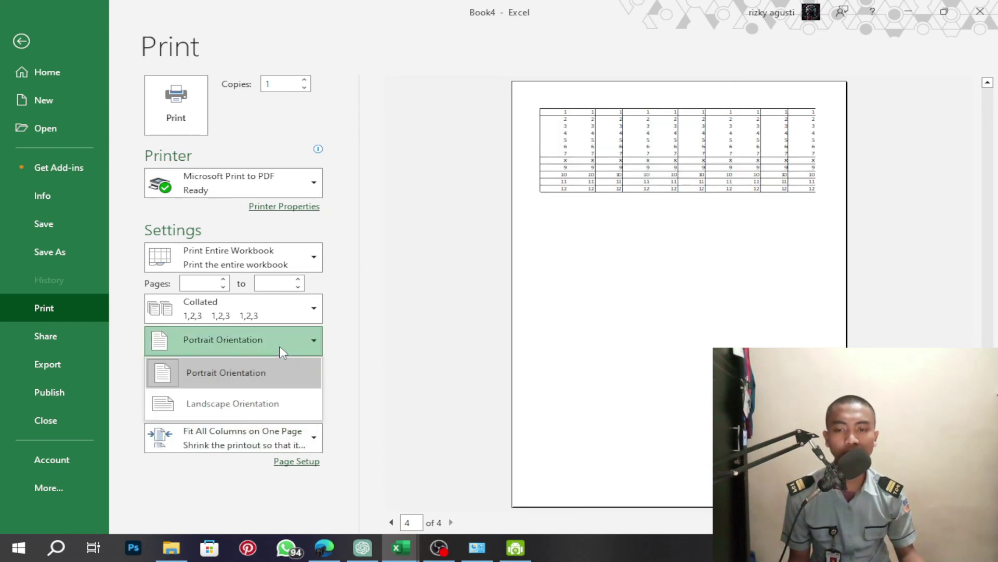
left_click(276, 404)
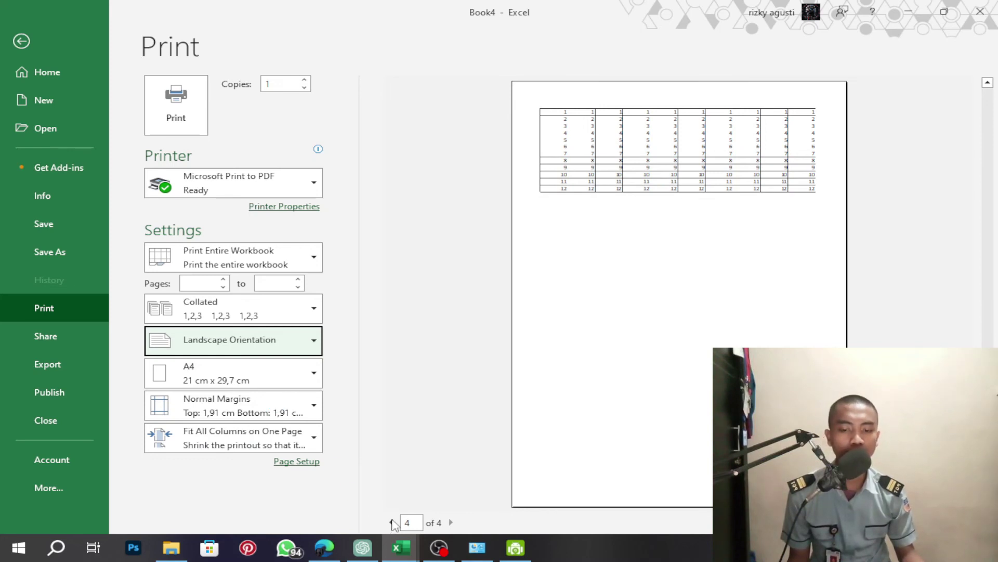
Go back to preview page 2 and set its sheet to Fit All Columns on One Page in Landscape orientation.
left_click(392, 522)
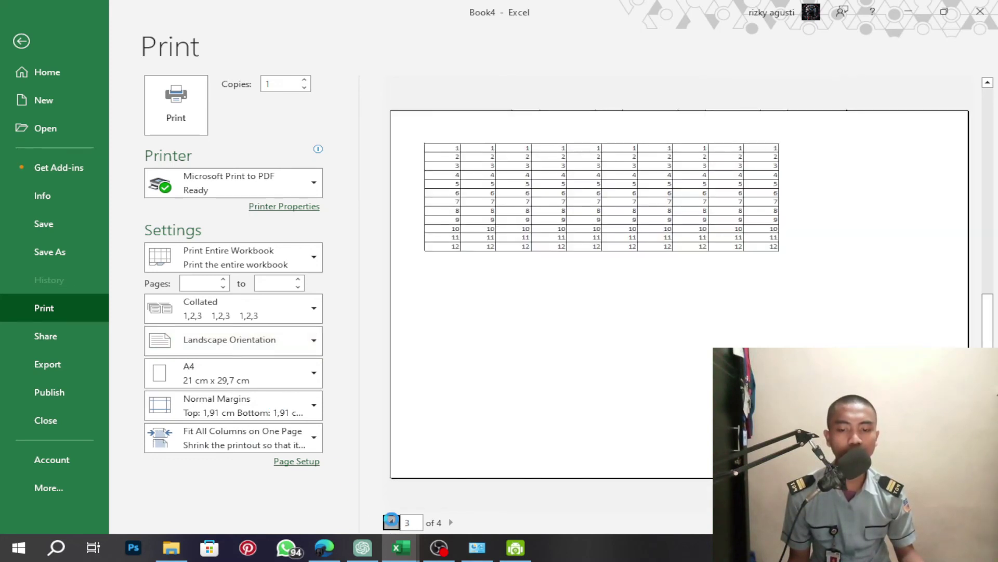
left_click(392, 522)
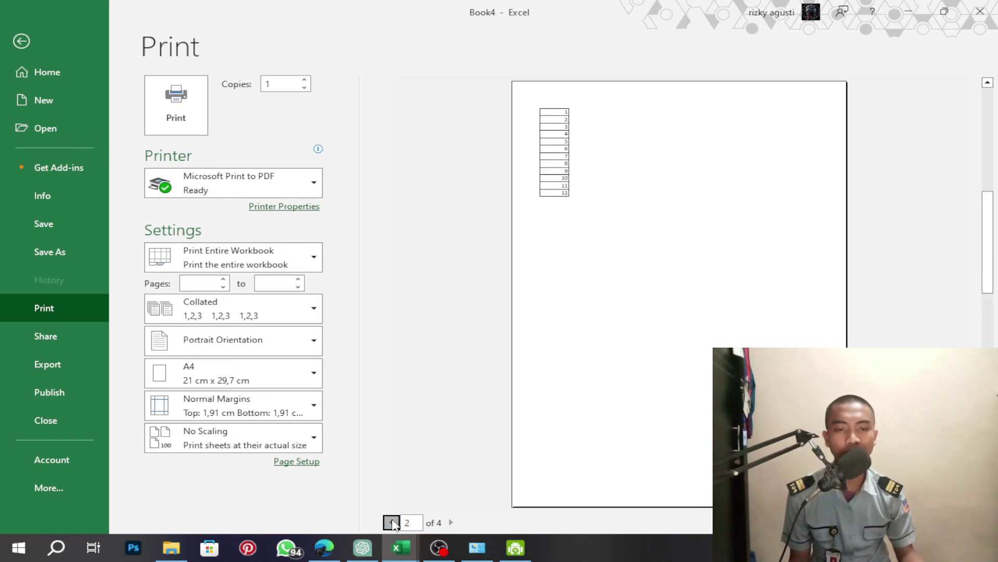
left_click(286, 439)
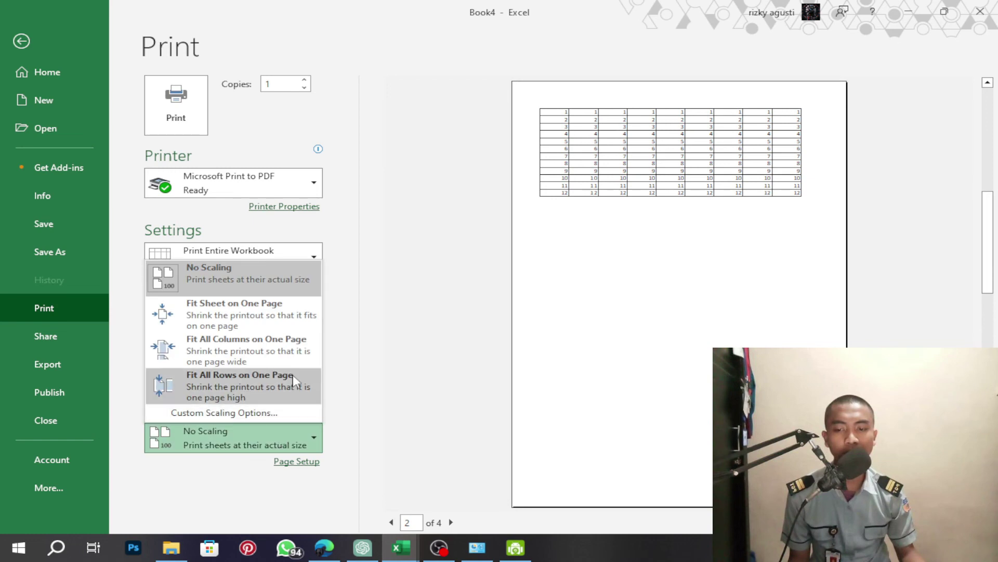
left_click(289, 351)
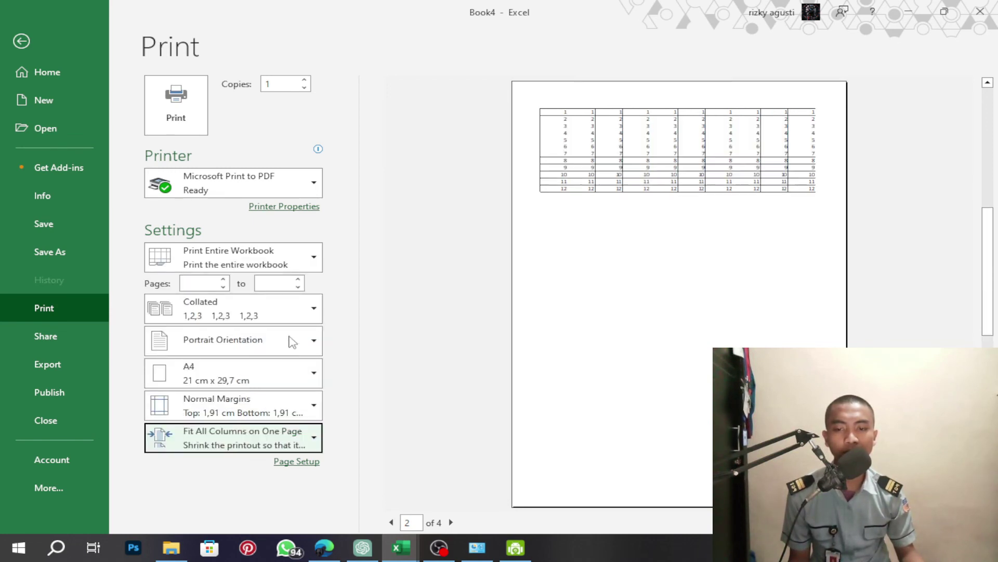
left_click(289, 339)
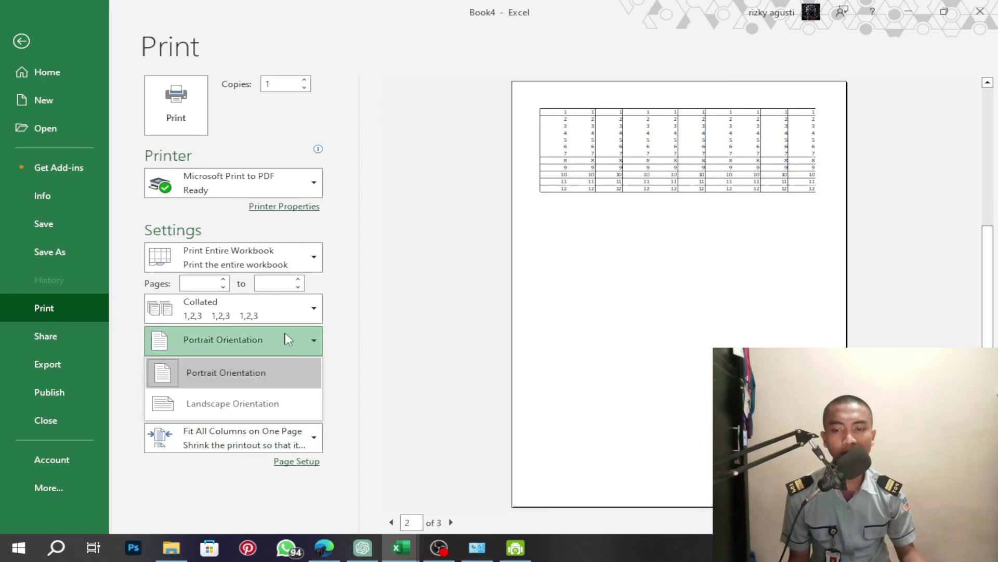
left_click(274, 411)
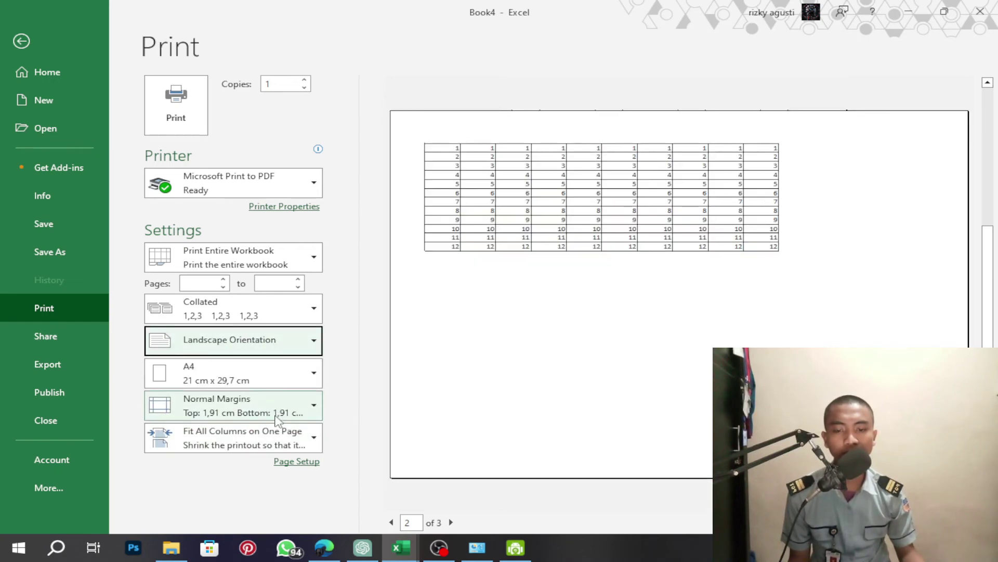
Page through the workbook preview from page 1 to page 3 to check each sheet's table.
left_click(391, 522)
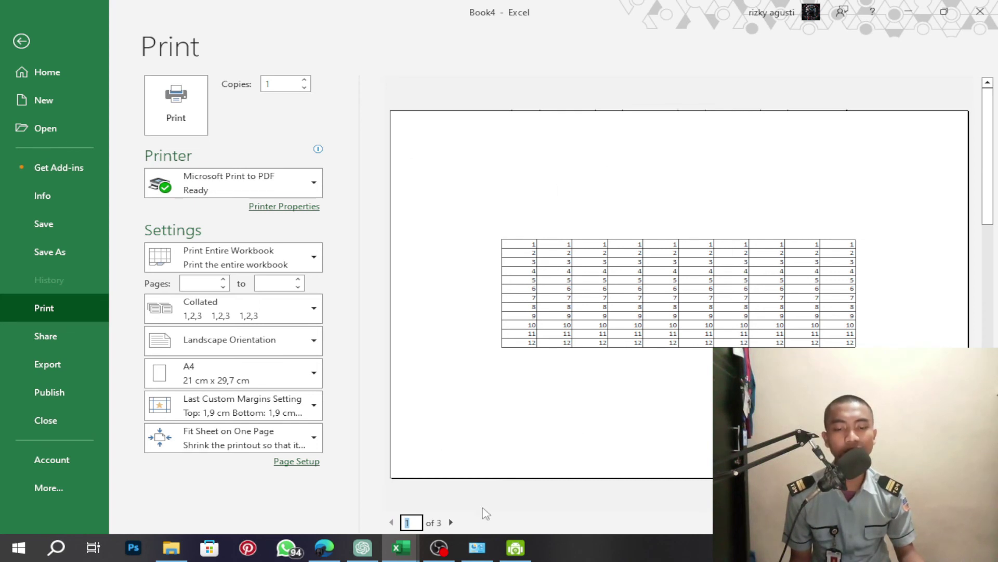
left_click(451, 523)
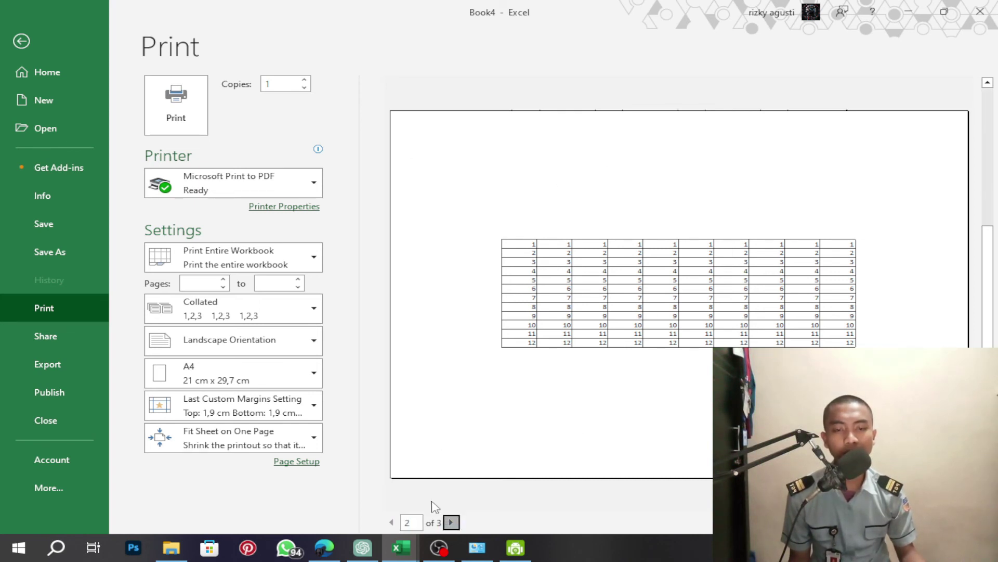
left_click(446, 523)
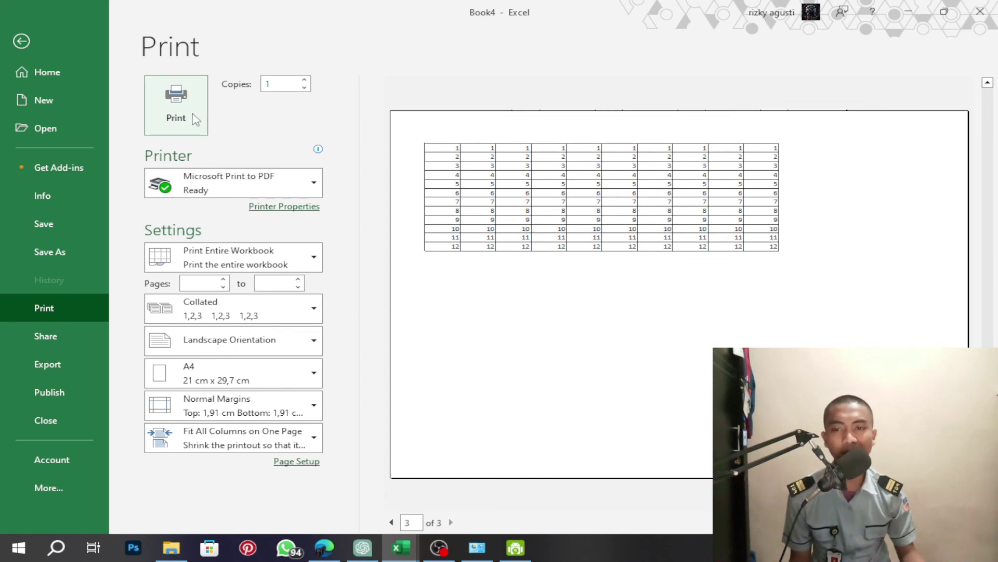
Review the copies, printer, paper size and margin options without changing them, and return to Sheet3.
left_click(277, 85)
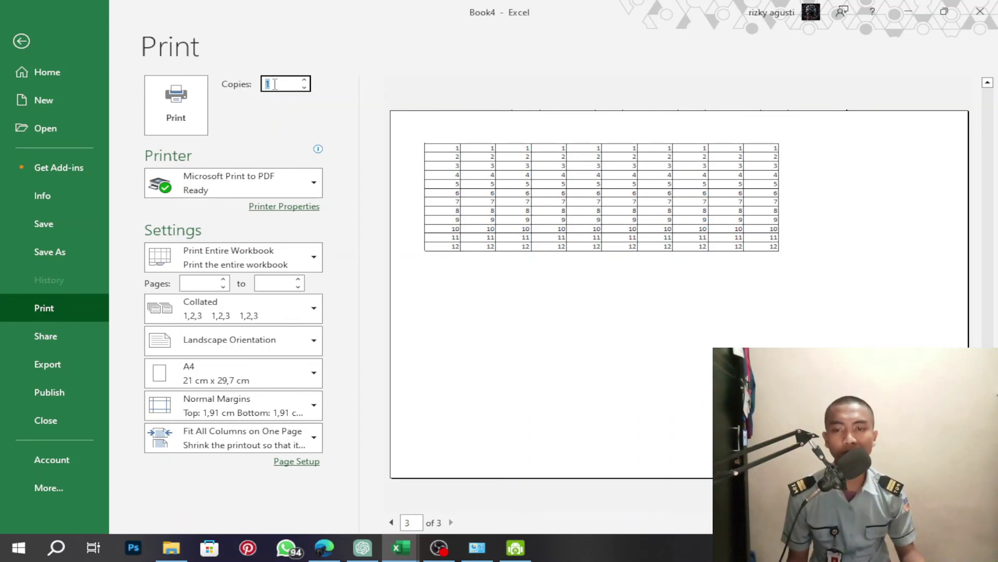
left_click(269, 183)
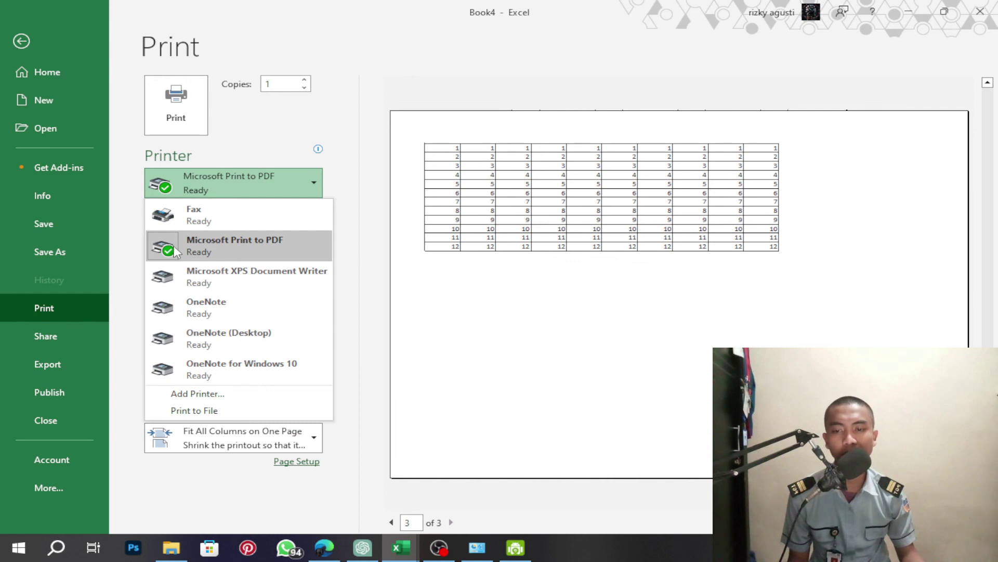
left_click(262, 193)
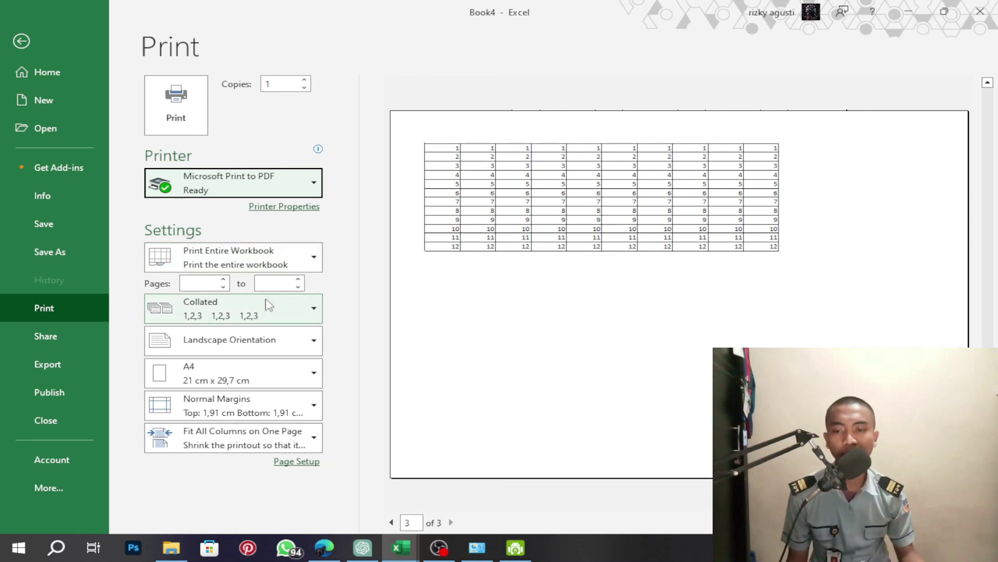
left_click(305, 374)
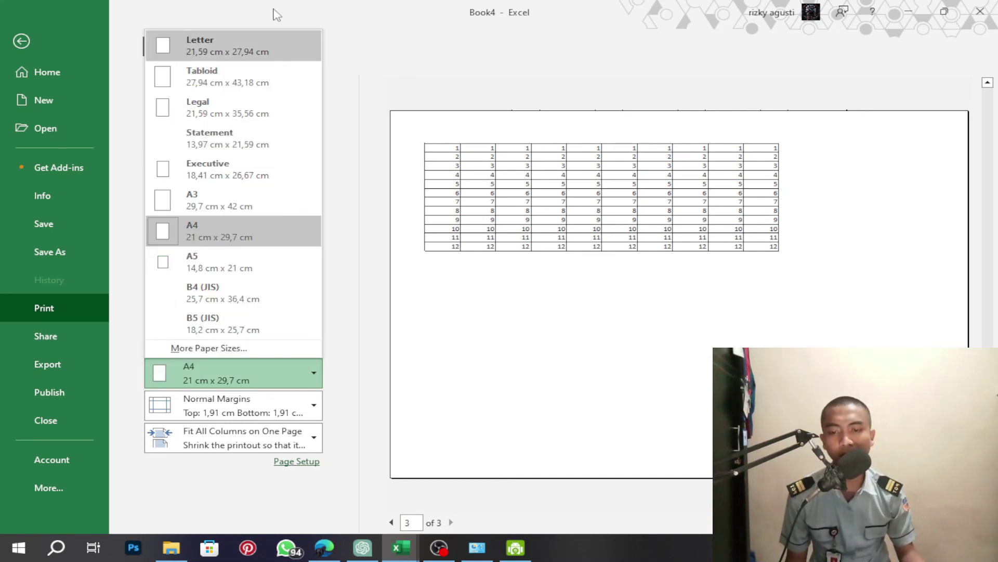
left_click(364, 316)
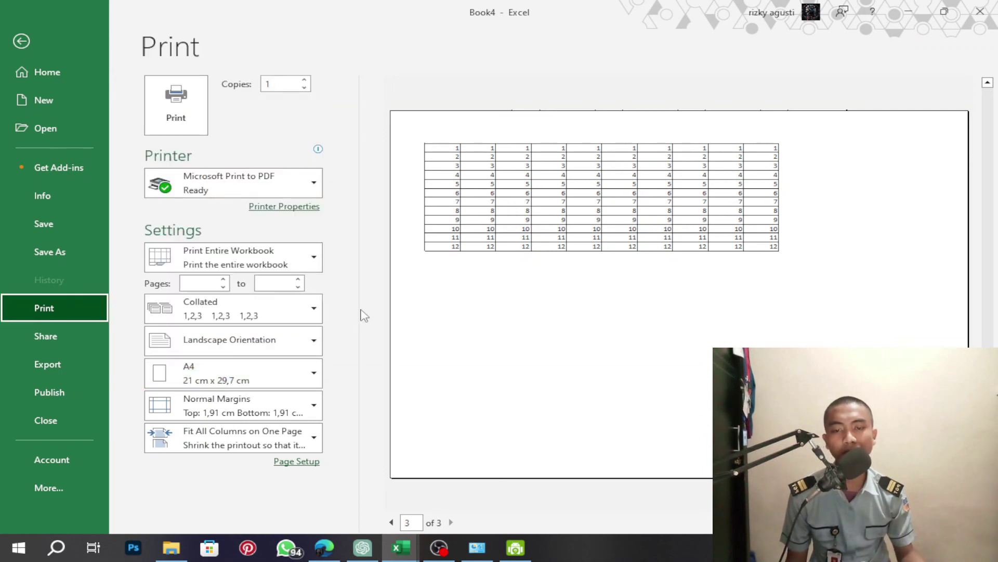
left_click(298, 409)
left_click(342, 416)
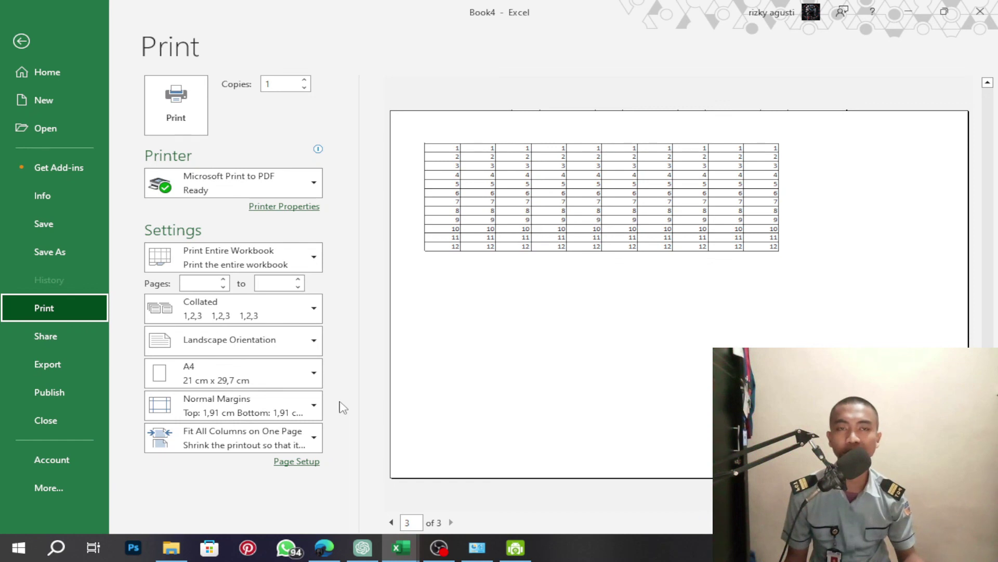
left_click(22, 41)
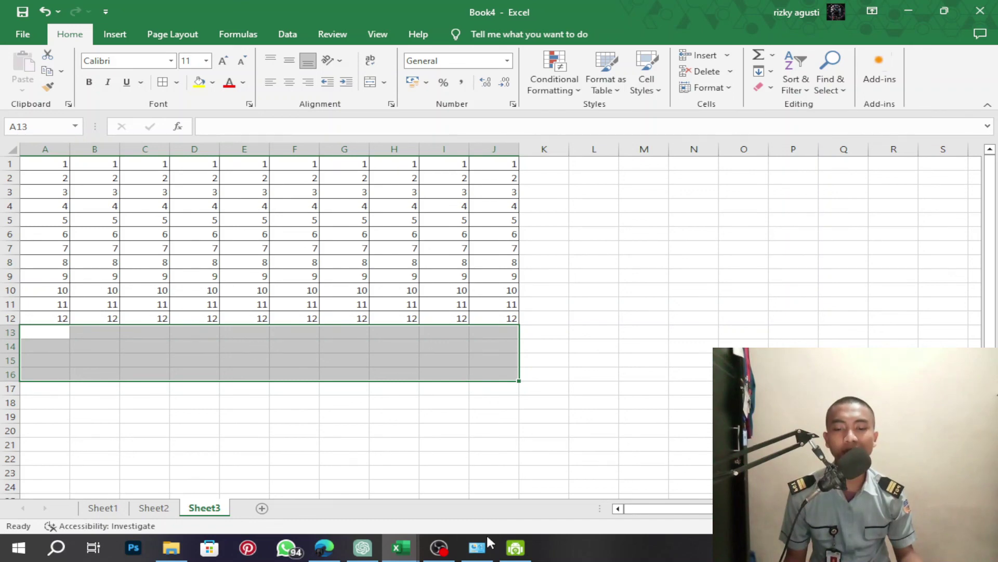
left_click(440, 547)
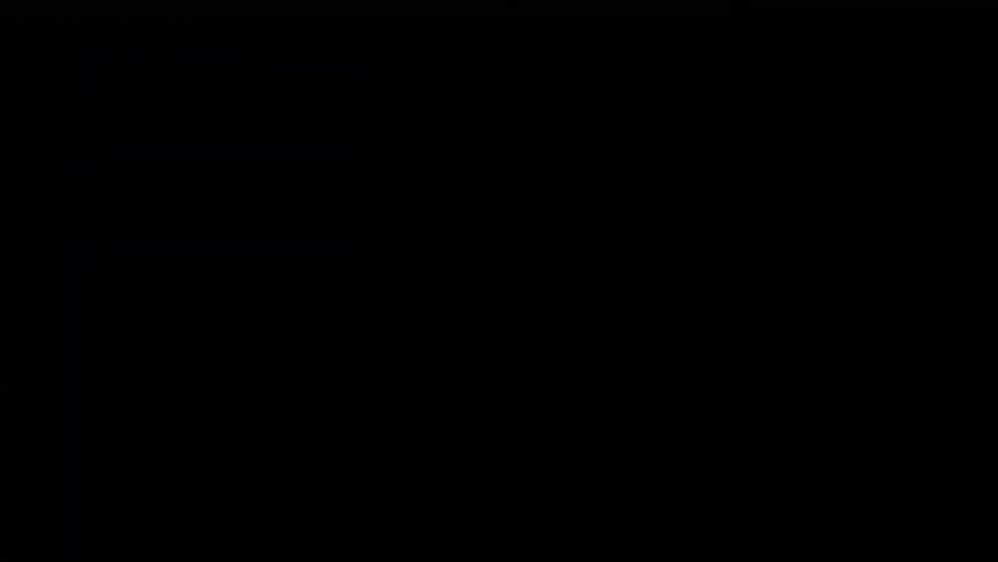